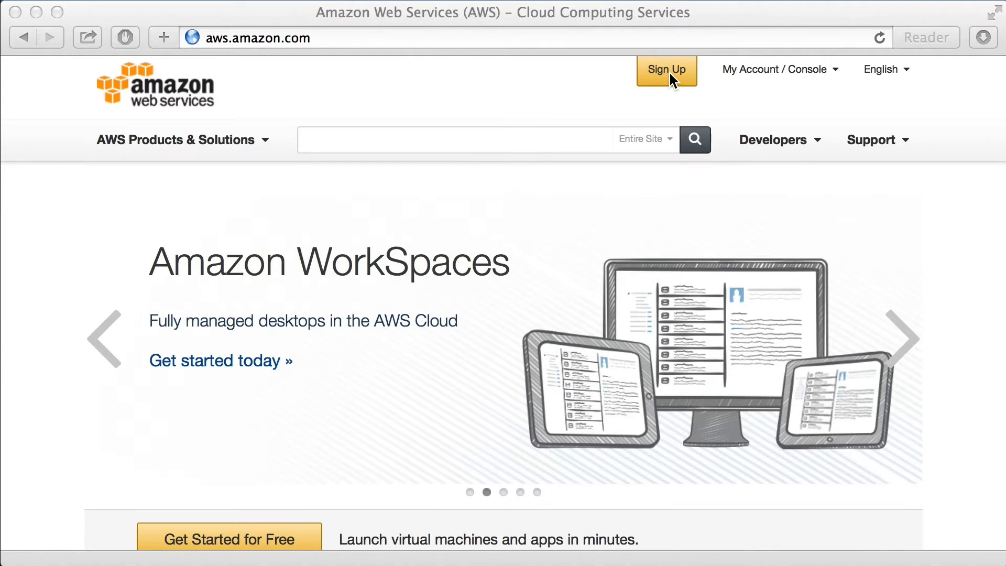
Open the EC2 dashboard through the AWS Management Console and view the available regions.
{"action": "left_click", "coordinate": [755, 67]}
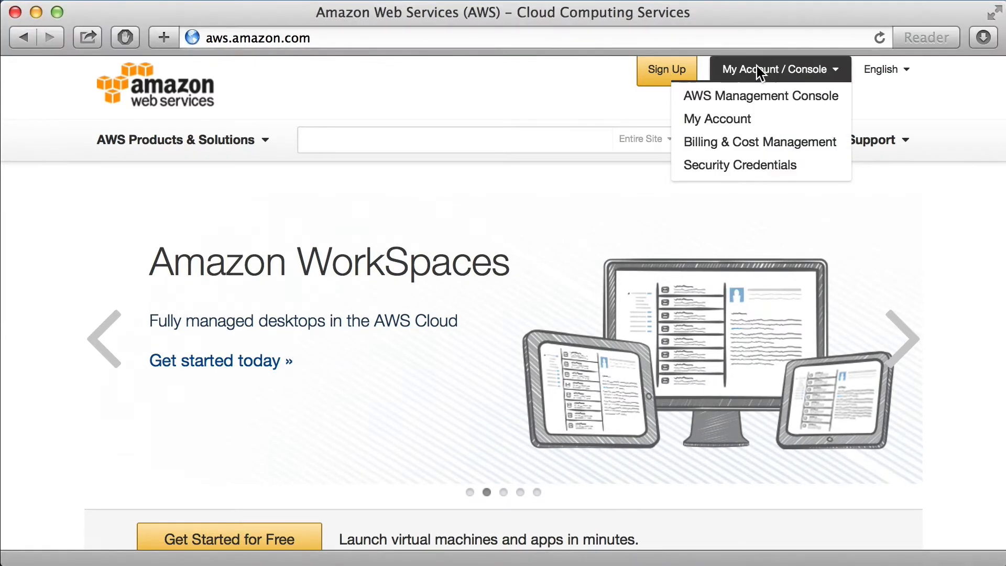
{"action": "left_click", "coordinate": [758, 97]}
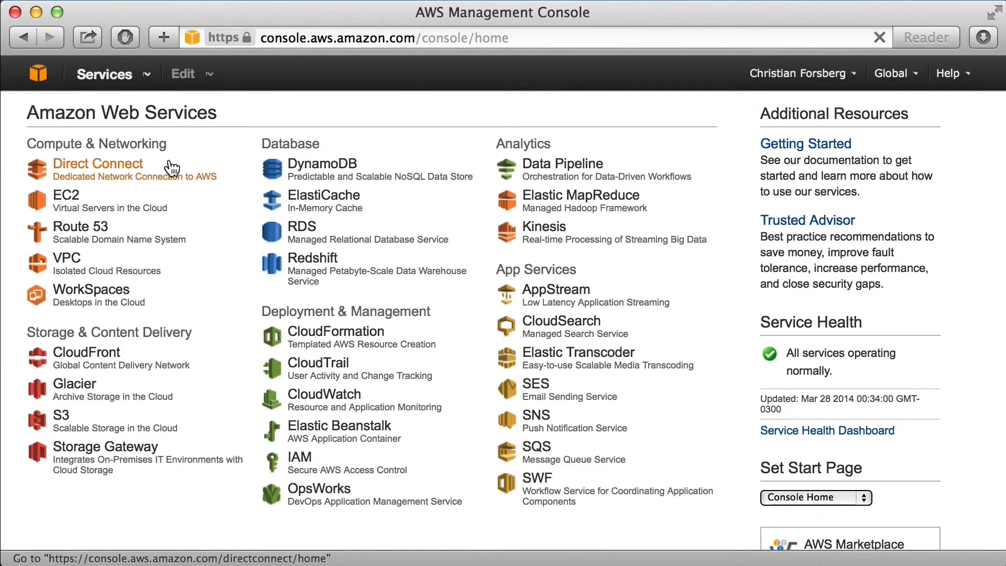
{"action": "left_click", "coordinate": [78, 203]}
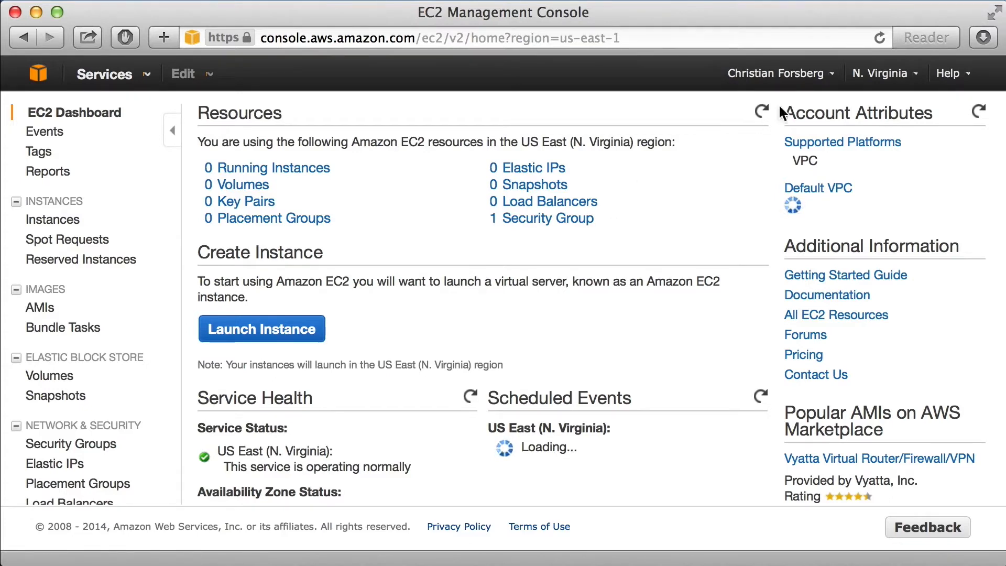
{"action": "left_click", "coordinate": [887, 76]}
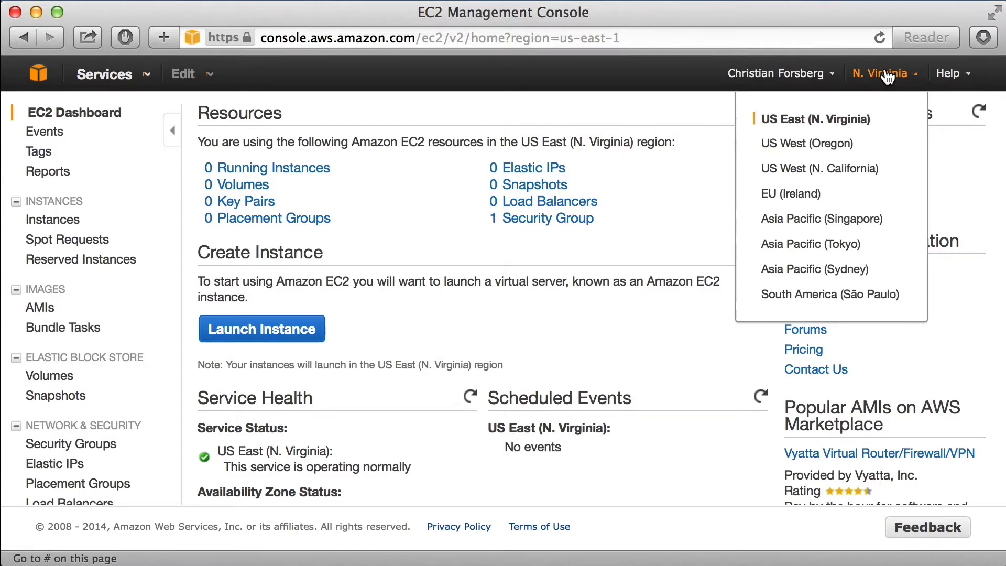
{"action": "left_click", "coordinate": [887, 76]}
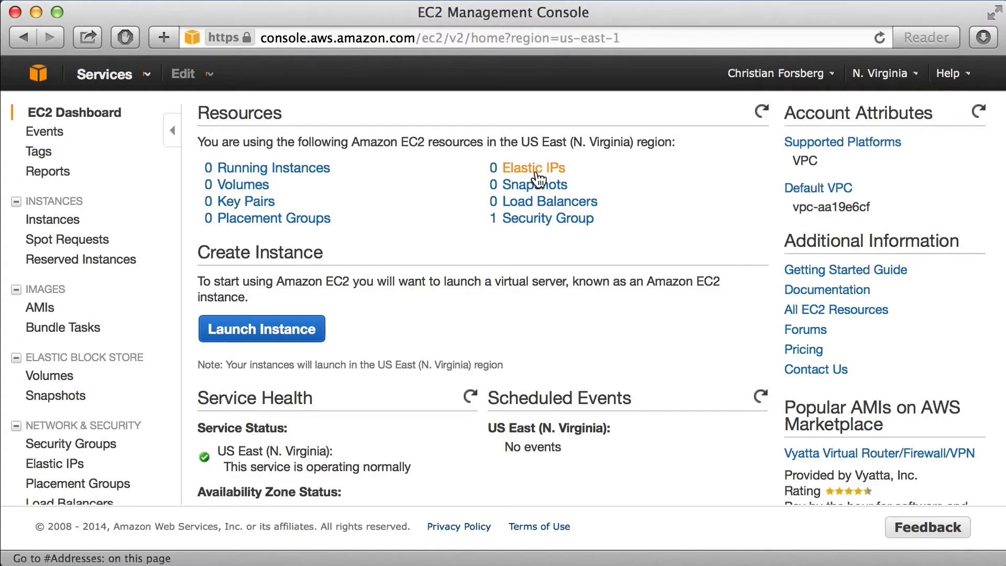
Start launching a new instance and choose the 64-bit Ubuntu Server 12.04 LTS (PV) image.
{"action": "left_click", "coordinate": [274, 332]}
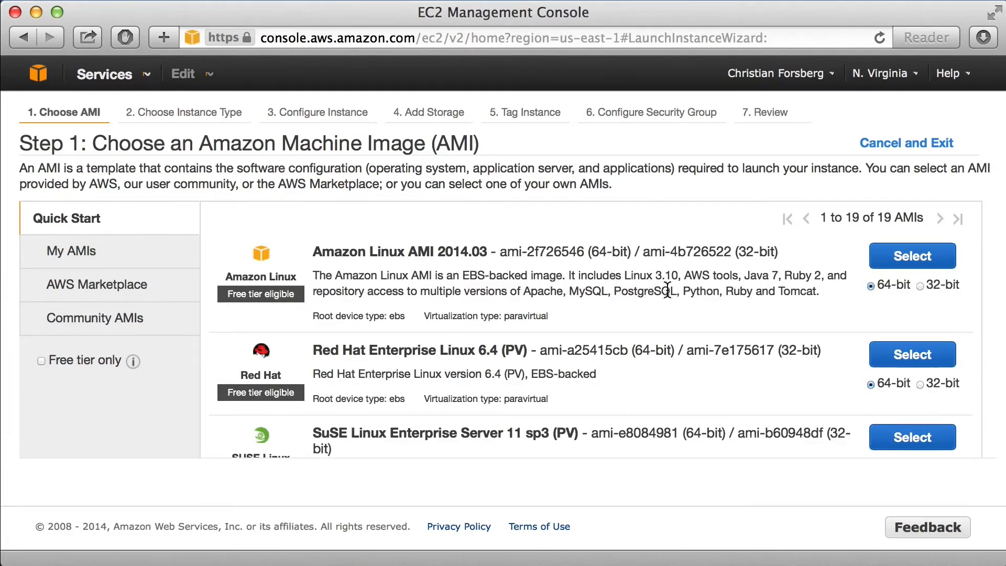
{"action": "scroll", "coordinate": [735, 300], "scroll_direction": "down", "scroll_amount": 5}
{"action": "scroll", "coordinate": [738, 309], "scroll_direction": "down", "scroll_amount": 2}
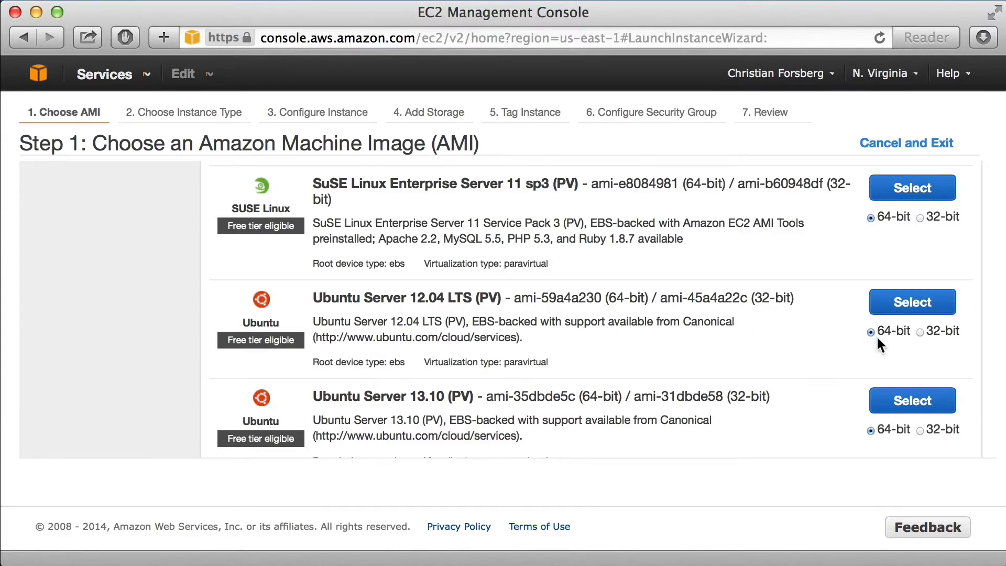
{"action": "left_click", "coordinate": [898, 308]}
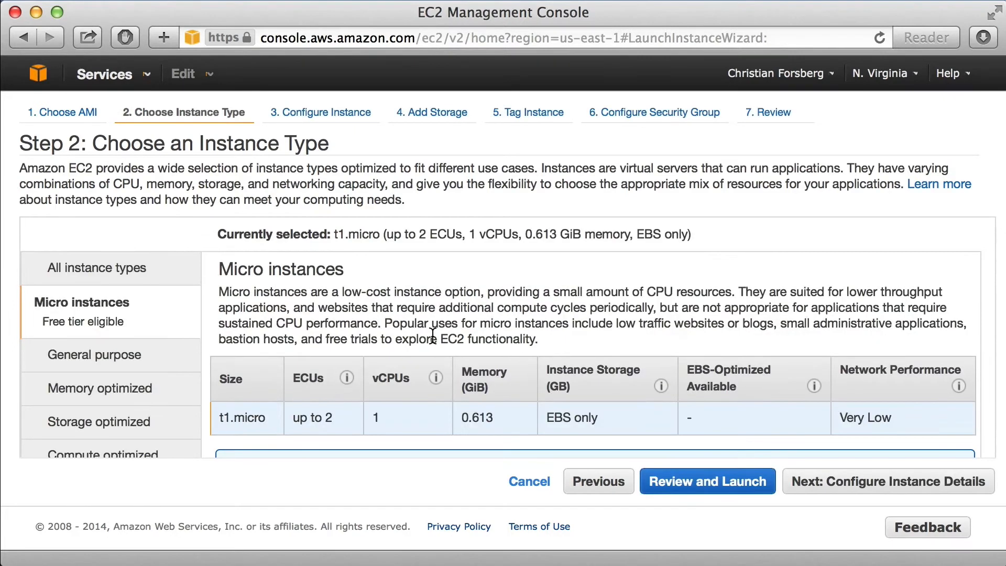
Review the micro instance type, keep t1.micro selected and proceed to the instance details.
{"action": "scroll", "coordinate": [208, 379], "scroll_direction": "down", "scroll_amount": 3}
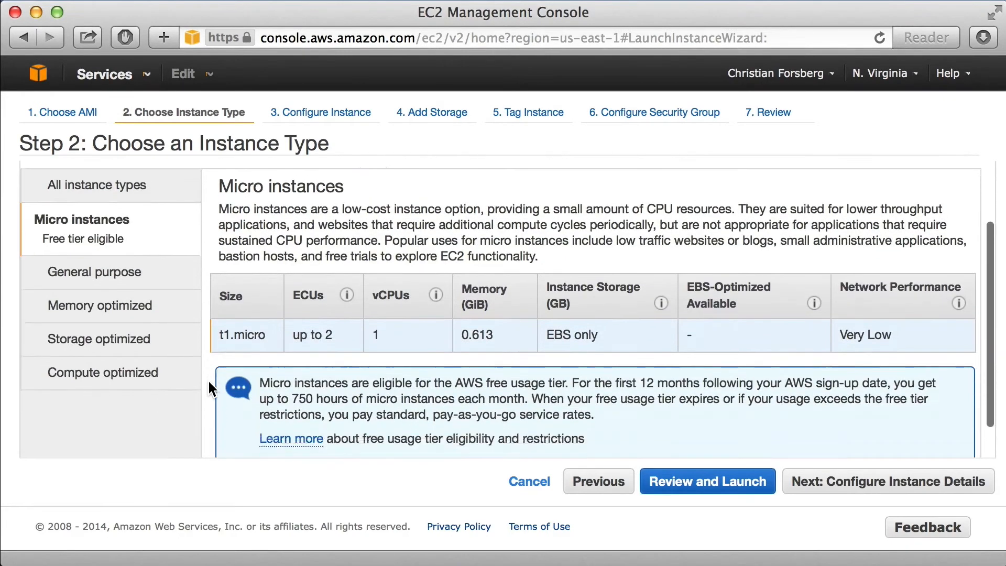
{"action": "scroll", "coordinate": [207, 378], "scroll_direction": "up", "scroll_amount": 2}
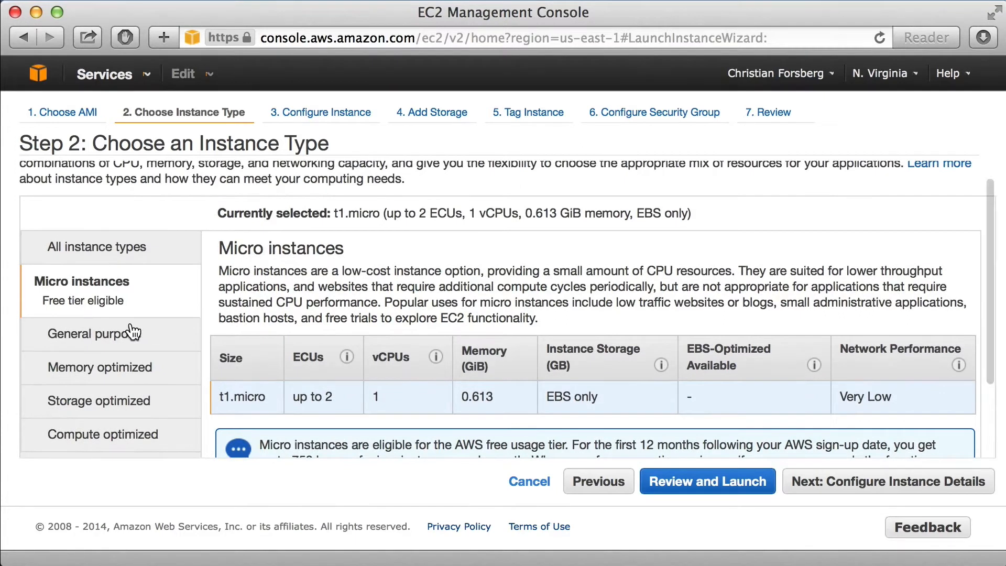
{"action": "mouse_move", "coordinate": [346, 357]}
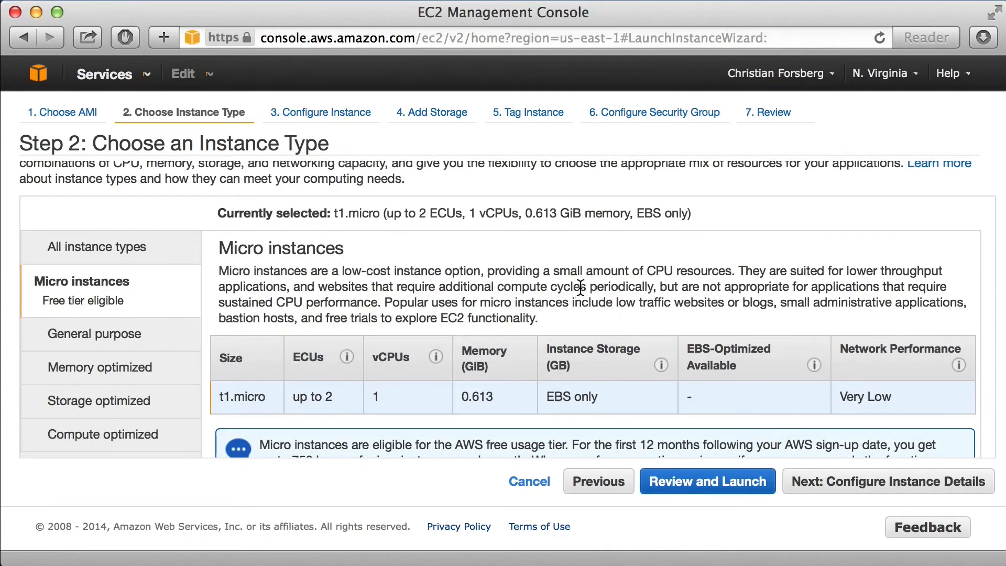
{"action": "scroll", "coordinate": [602, 294], "scroll_direction": "down", "scroll_amount": 2}
{"action": "right_click", "coordinate": [632, 293]}
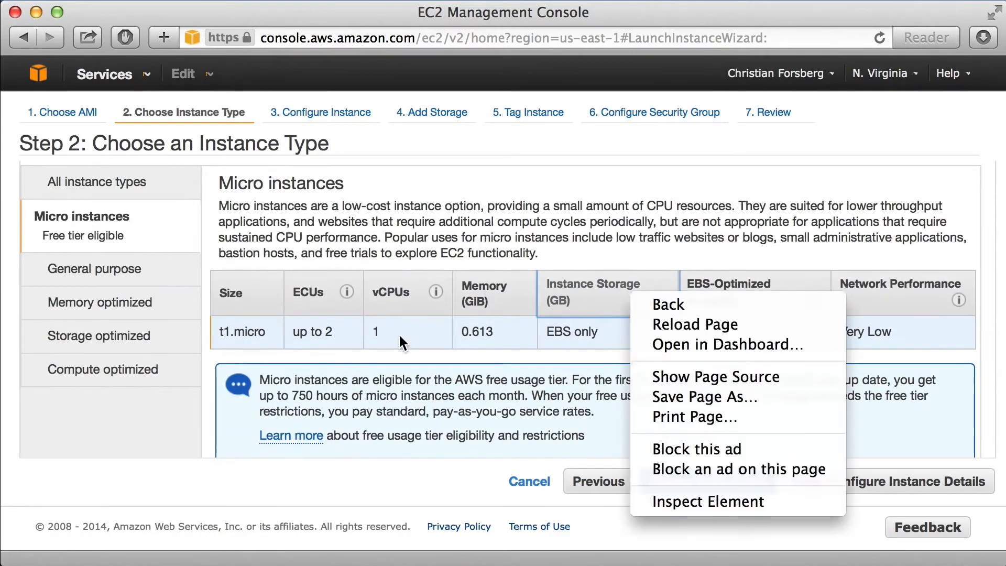
{"action": "left_click", "coordinate": [478, 275]}
{"action": "scroll", "coordinate": [849, 351], "scroll_direction": "down", "scroll_amount": 1}
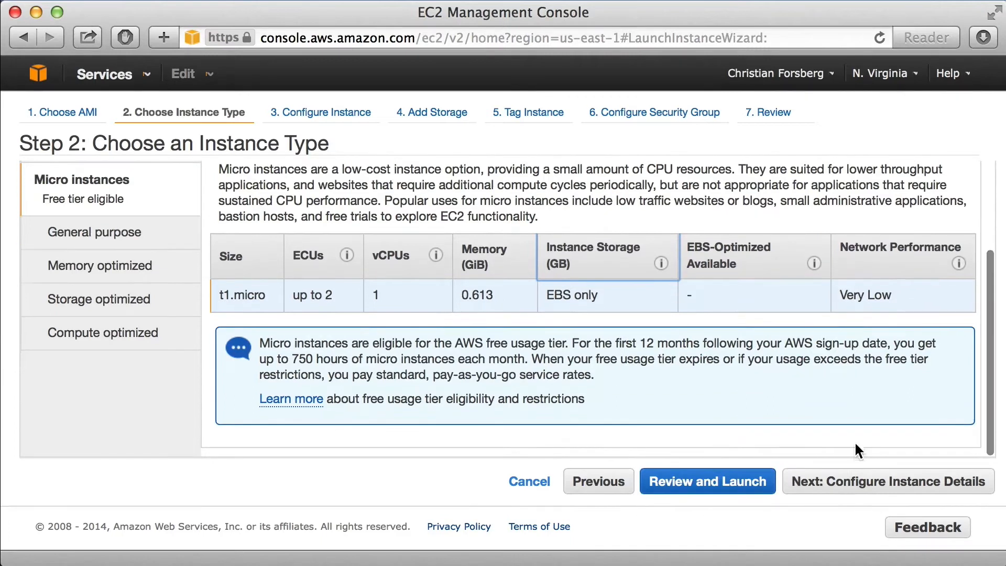
{"action": "left_click", "coordinate": [857, 481]}
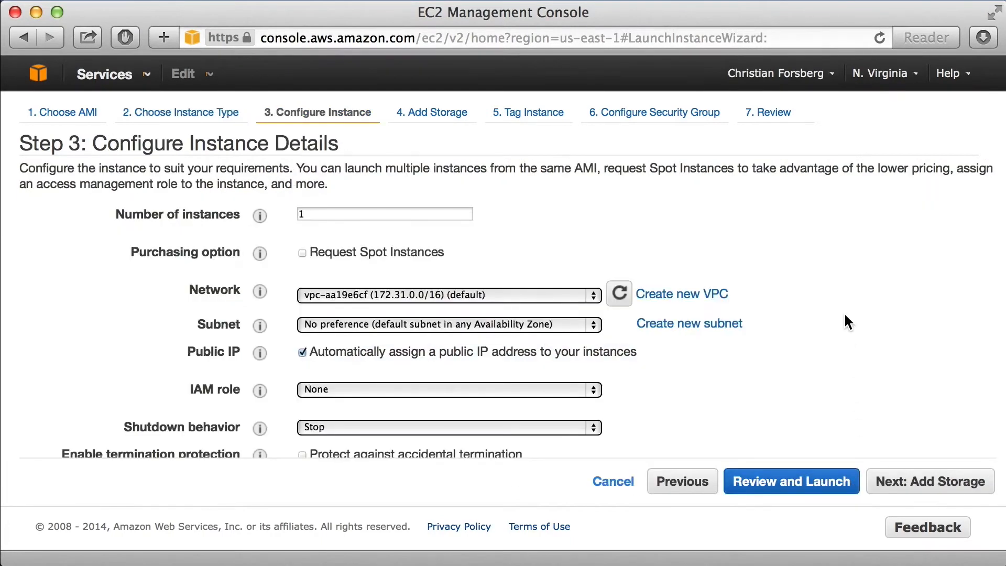
Accept the default instance details and storage settings and proceed to tagging the instance.
{"action": "scroll", "coordinate": [844, 313], "scroll_direction": "down", "scroll_amount": 5}
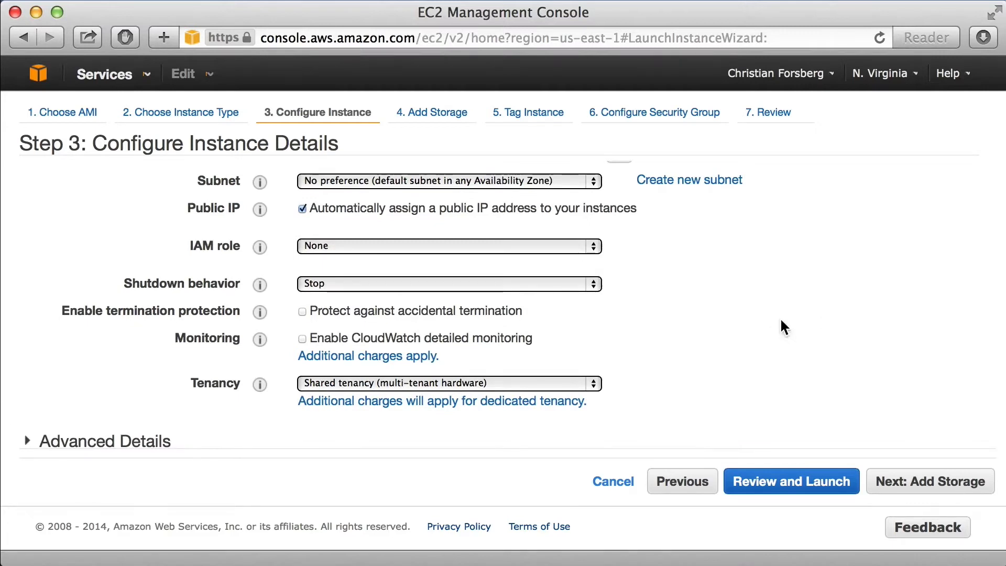
{"action": "left_click", "coordinate": [926, 487]}
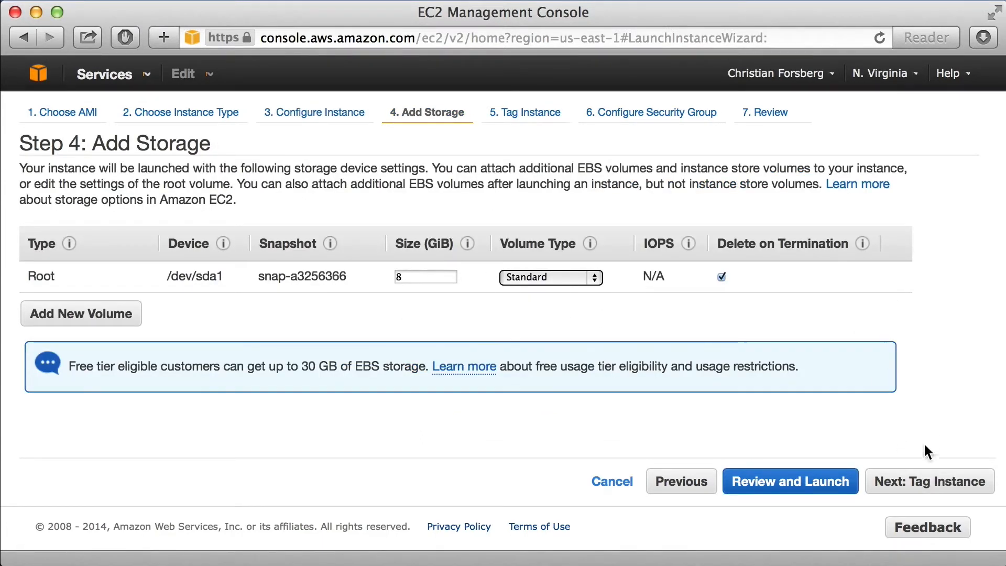
{"action": "left_click", "coordinate": [922, 478]}
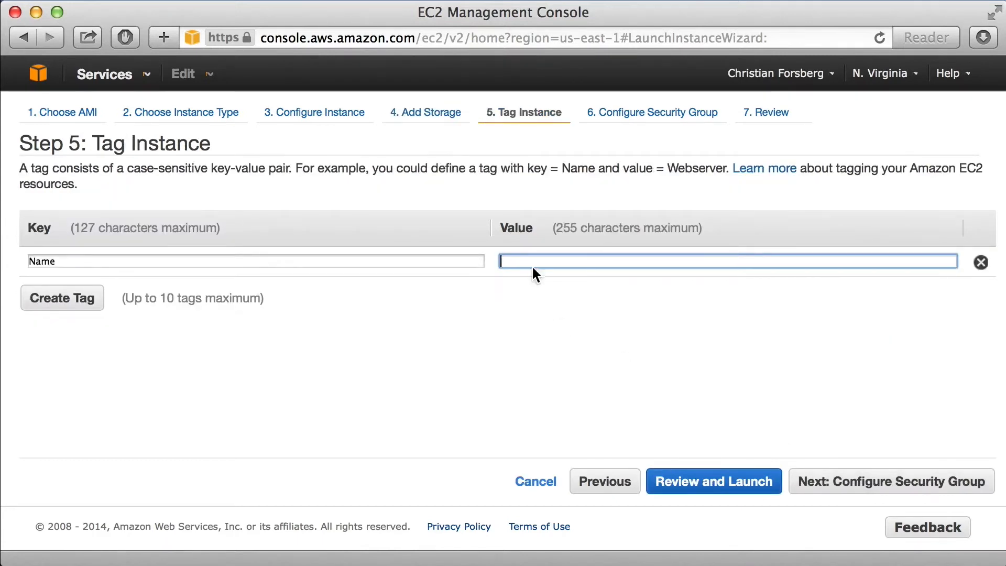
{"action": "type", "text": "demo"}
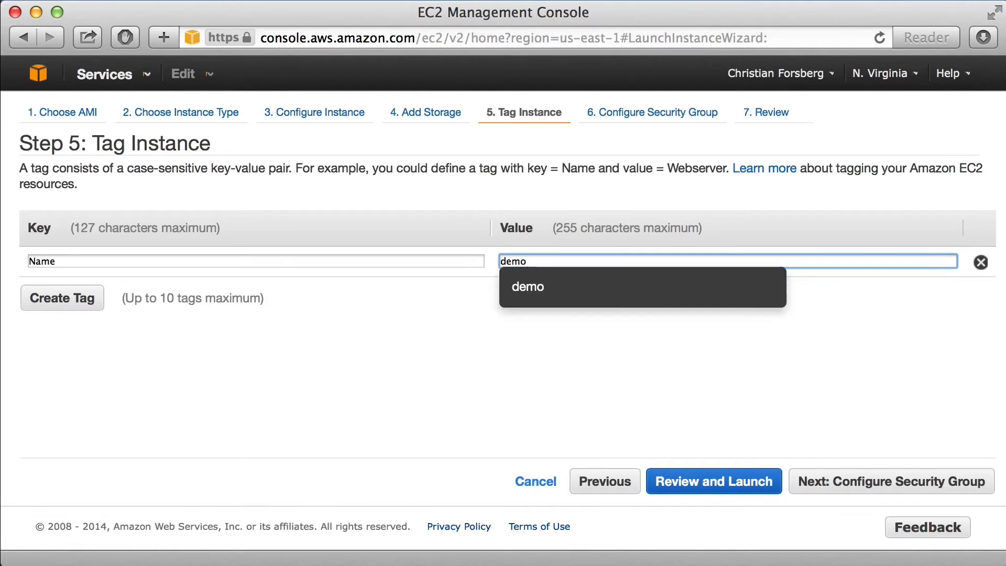
{"action": "key", "text": "BackSpace"}
{"action": "key", "text": "BackSpace"}
{"action": "key", "text": "BackSpace"}
{"action": "key", "text": "BackSpace"}
Set the Name tag's value to "test" and proceed to the security group configuration.
{"action": "type", "text": "test"}
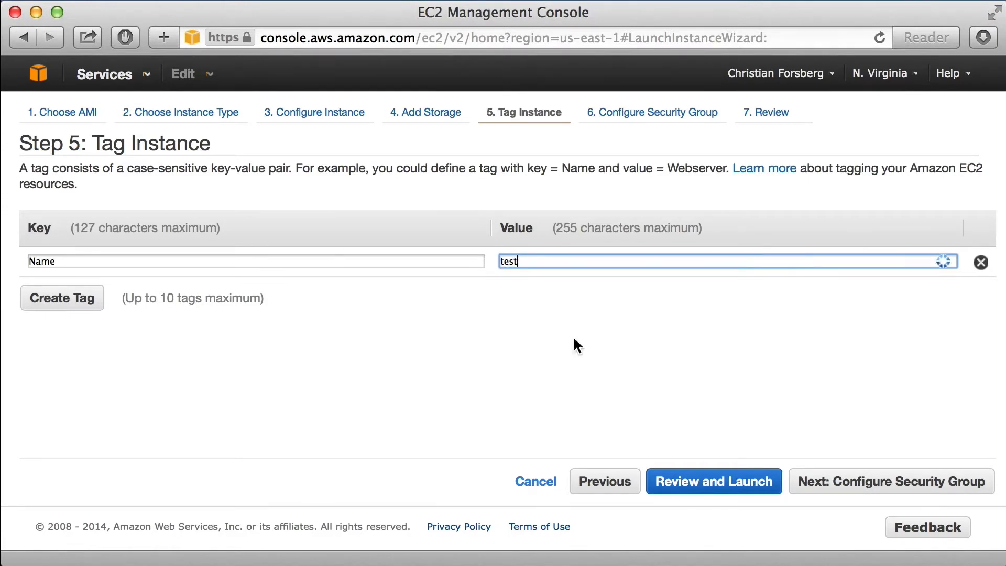
{"action": "left_click", "coordinate": [793, 479]}
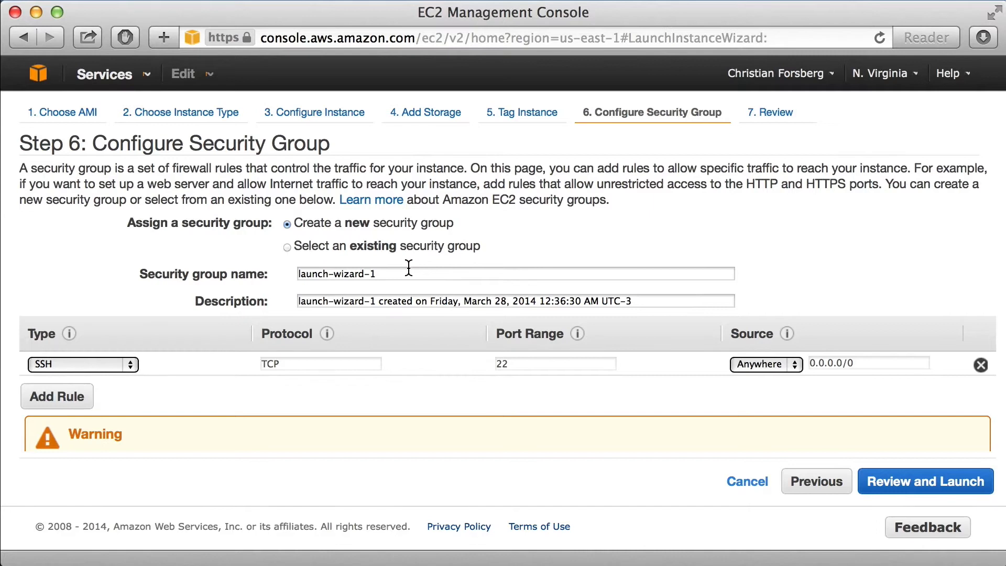
Set both the name and the description of the new security group to "test".
{"action": "left_click_drag", "start_coordinate": [409, 270], "coordinate": [273, 273]}
{"action": "type", "text": "test"}
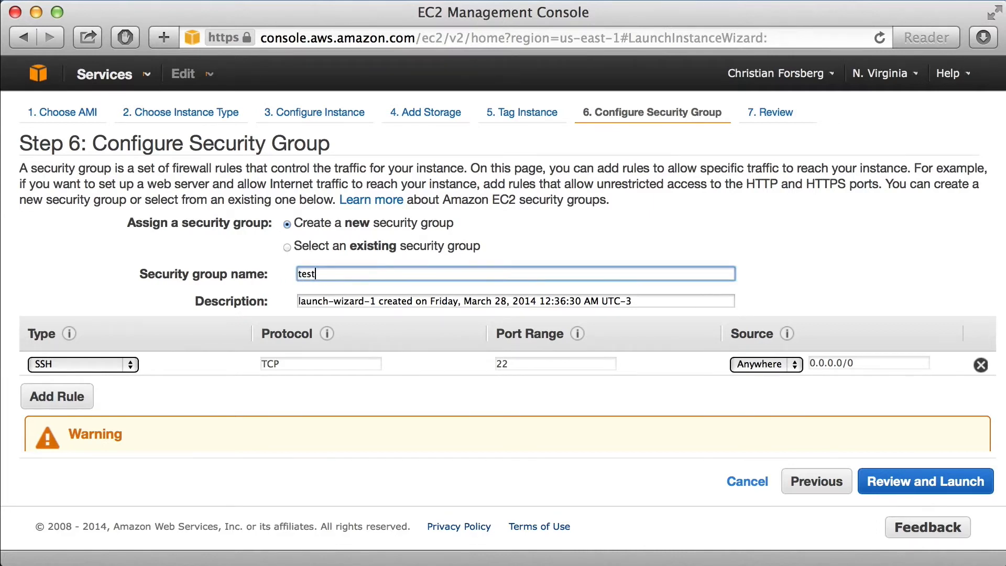
{"action": "left_click_drag", "start_coordinate": [633, 295], "coordinate": [487, 271]}
{"action": "type", "text": "estest"}
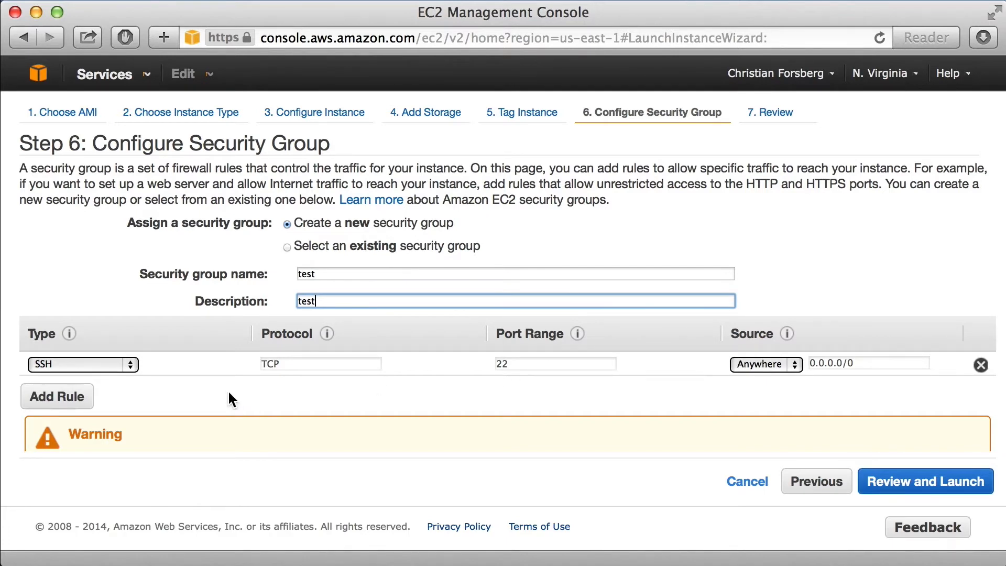
Add an HTTP rule to the security group and proceed to the launch review.
{"action": "left_click", "coordinate": [79, 400]}
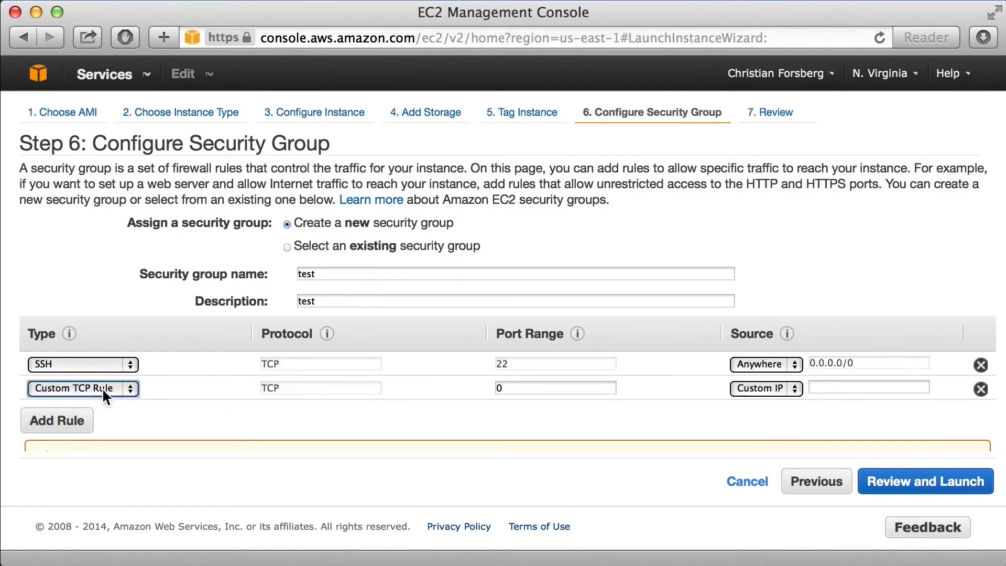
{"action": "left_click", "coordinate": [127, 385]}
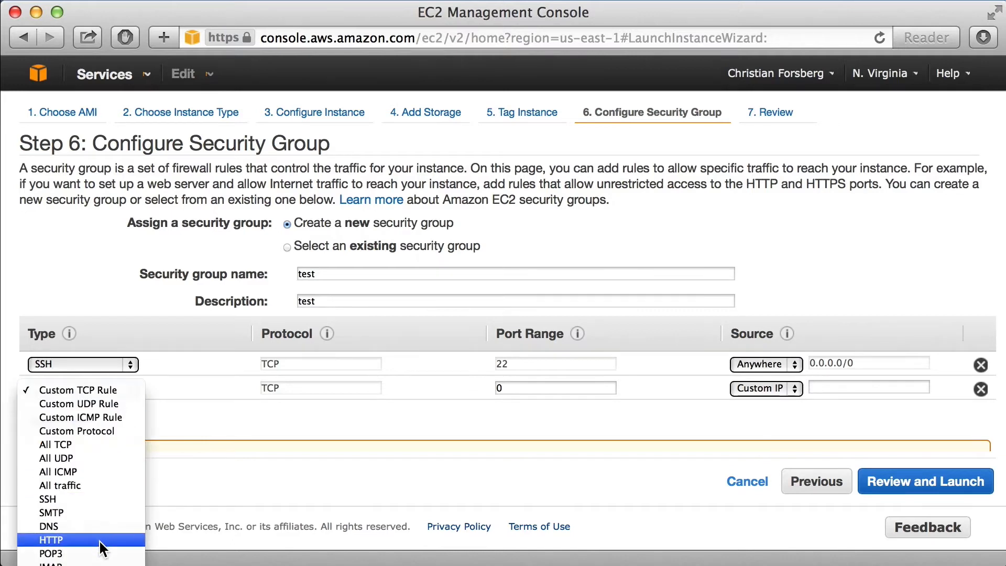
{"action": "left_click", "coordinate": [99, 542]}
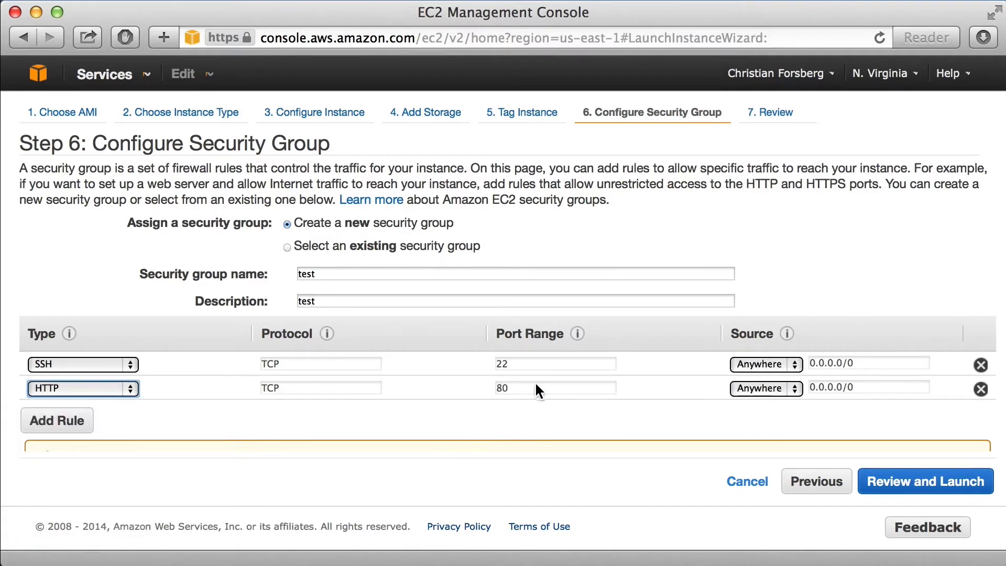
{"action": "left_click", "coordinate": [890, 483]}
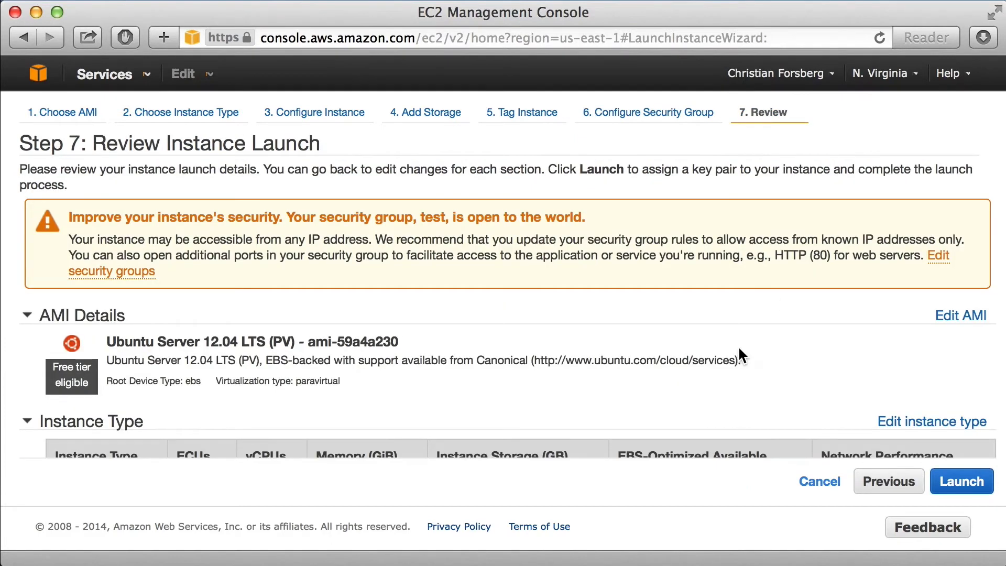
Review the launch details, start the launch, then create a new key pair named "test" and download it.
{"action": "scroll", "coordinate": [741, 354], "scroll_direction": "down", "scroll_amount": 6}
{"action": "scroll", "coordinate": [741, 356], "scroll_direction": "up", "scroll_amount": 8}
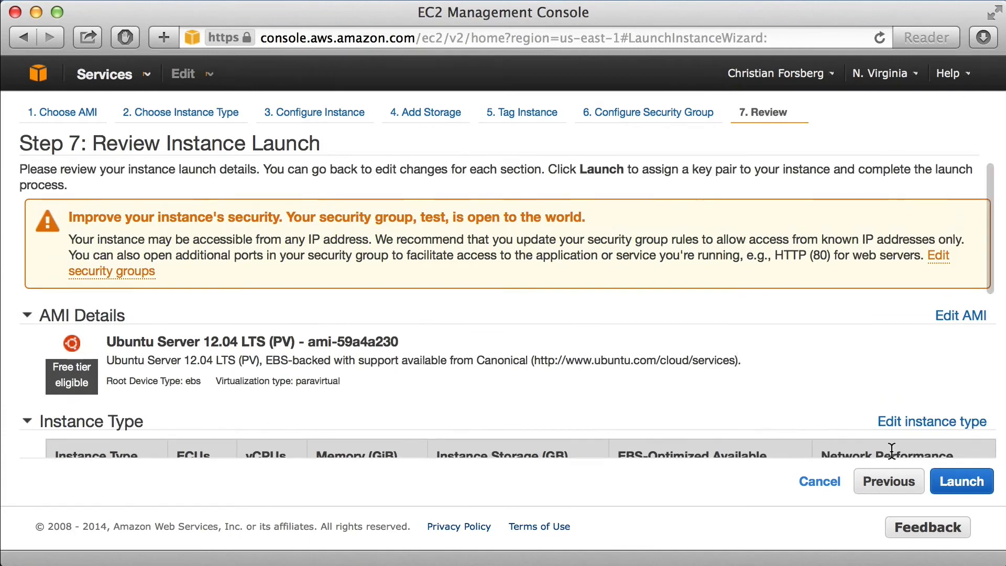
{"action": "left_click", "coordinate": [958, 479]}
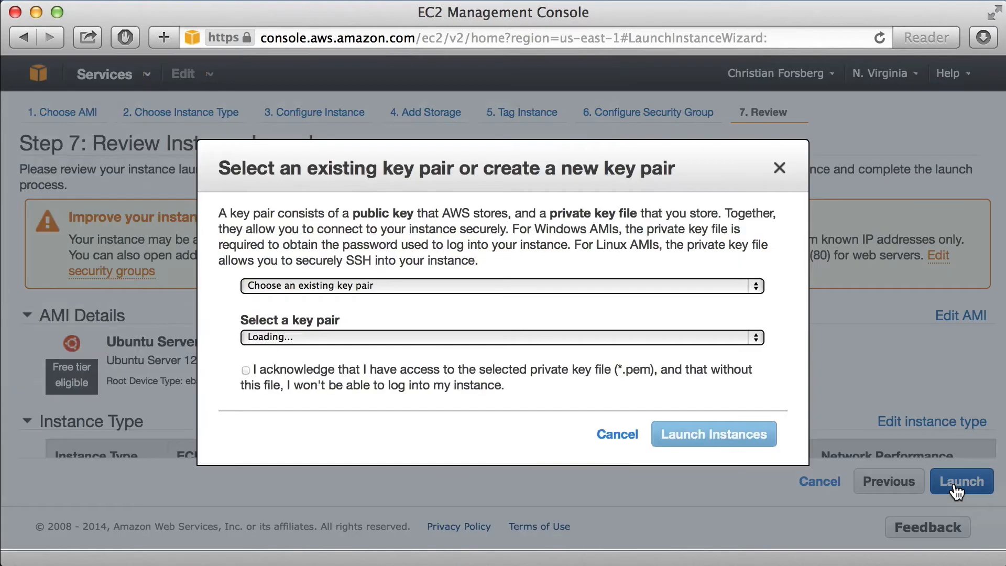
{"action": "left_click", "coordinate": [478, 285]}
{"action": "left_click", "coordinate": [458, 302]}
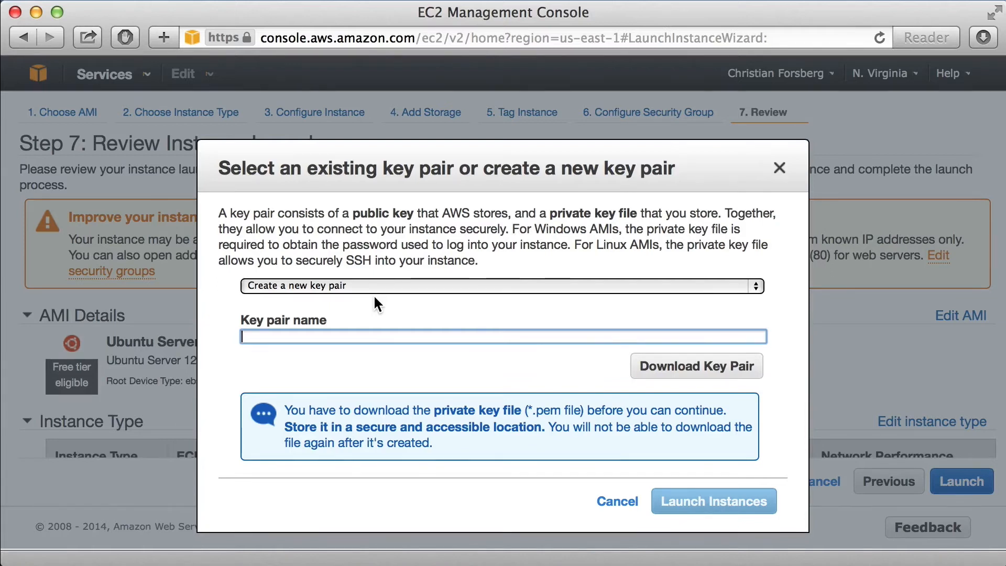
{"action": "type", "text": "test"}
{"action": "left_click", "coordinate": [680, 367]}
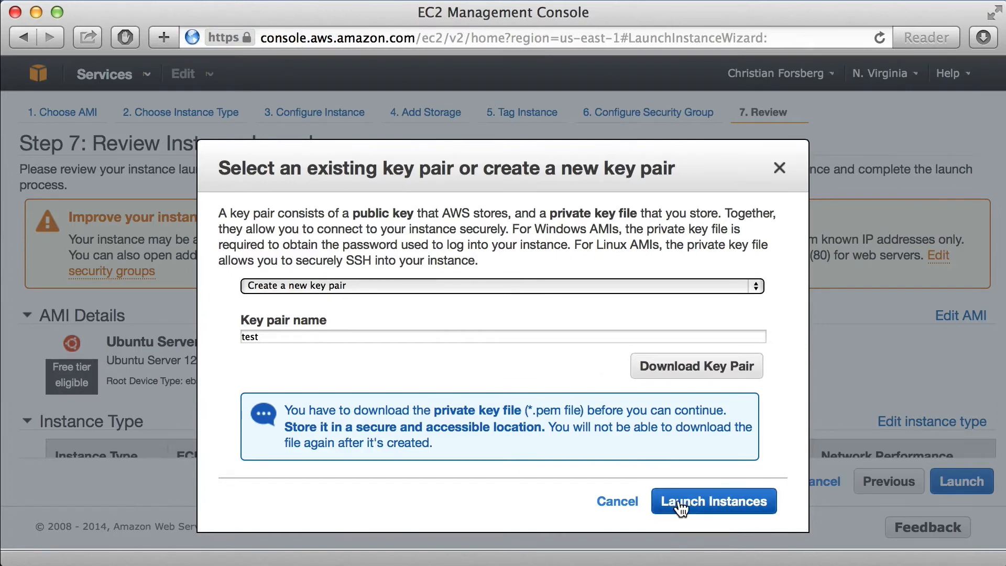
Launch the instance with the new key pair and open the list of instances.
{"action": "left_click", "coordinate": [694, 505]}
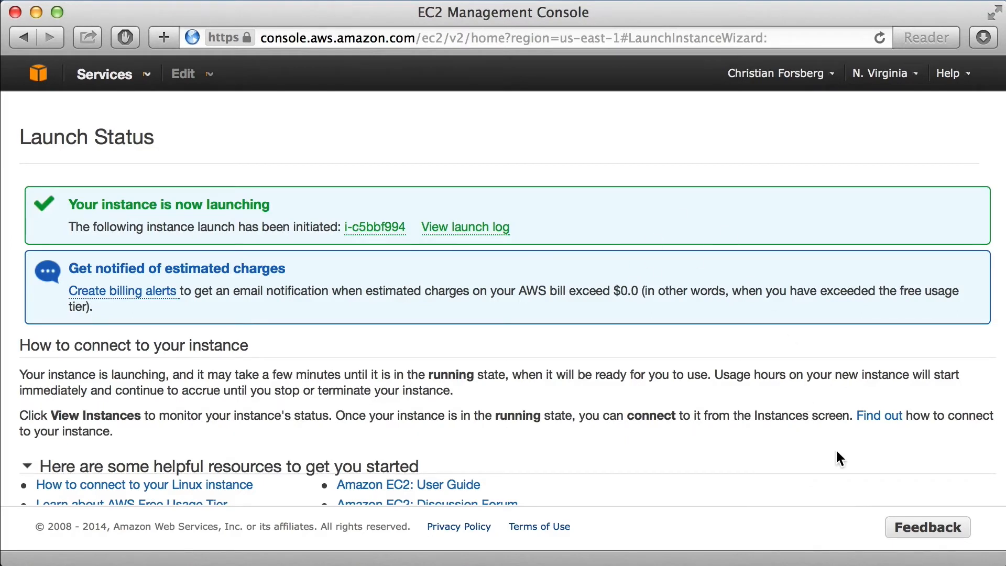
{"action": "scroll", "coordinate": [840, 459], "scroll_direction": "down", "scroll_amount": 5}
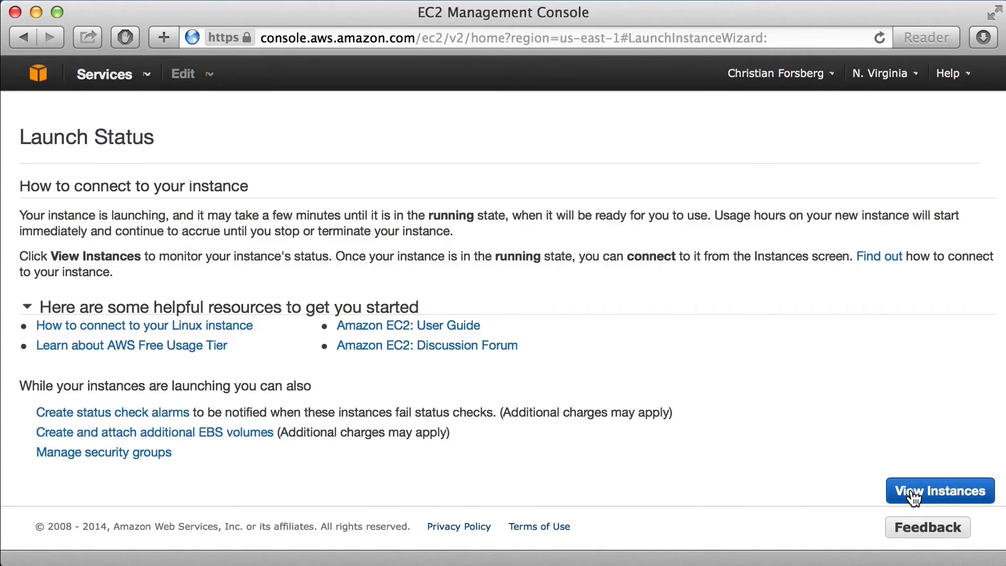
{"action": "left_click", "coordinate": [917, 501]}
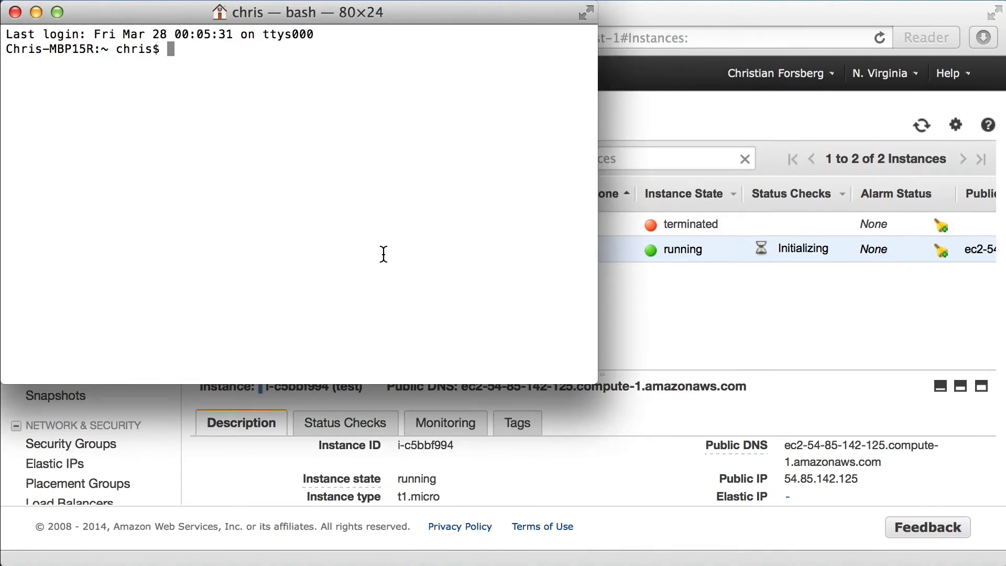
Make the downloaded key file readable only by its owner by running "chmod 400 test.pem" in Terminal.
{"action": "type", "text": "chmod 400 test.pem"}
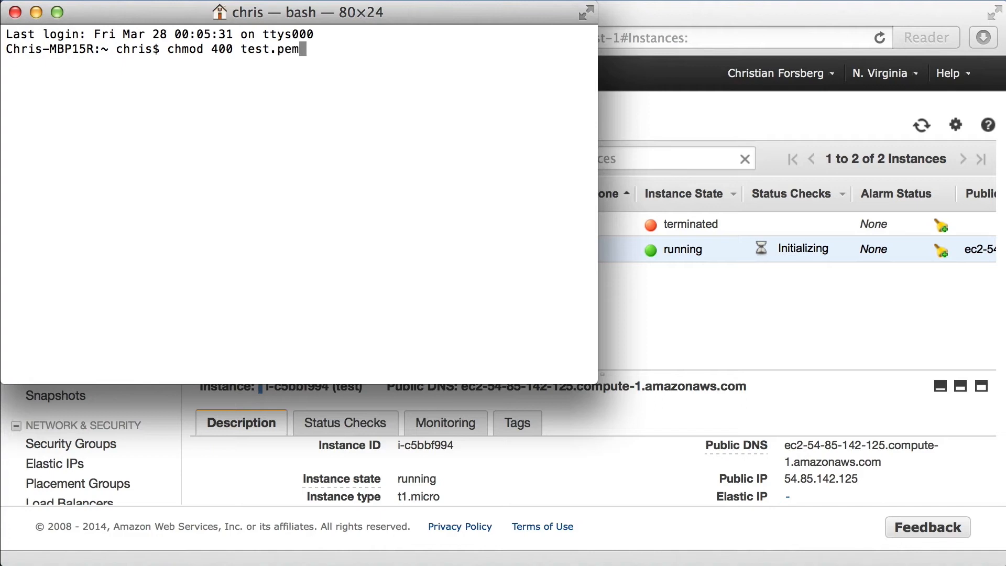
{"action": "key", "text": "Return"}
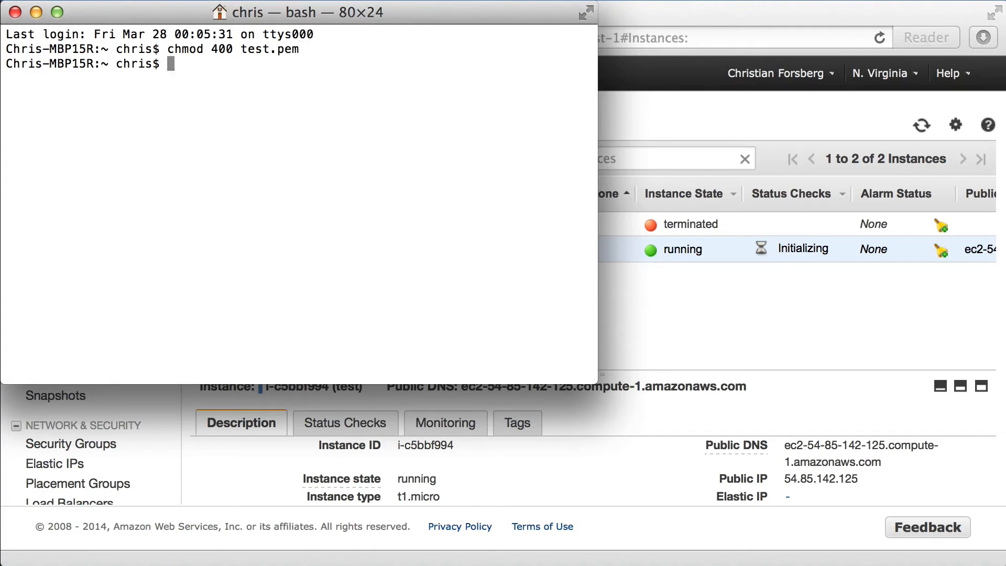
Enter the start of the connection command, "ssh -i test.pem ubuntu@", at the Terminal prompt.
{"action": "type", "text": "ssh -i test.pm"}
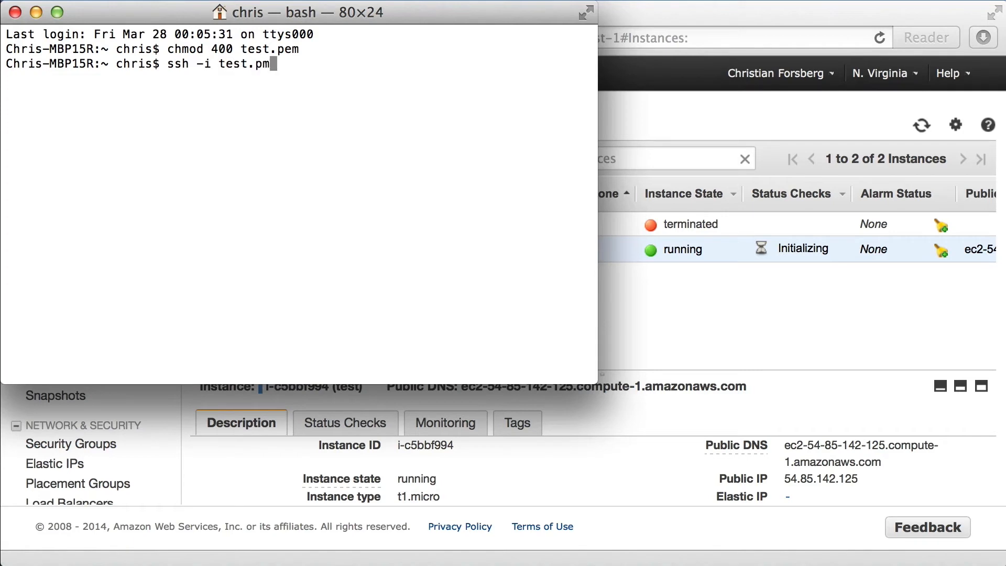
{"action": "key", "text": "BackSpace"}
{"action": "type", "text": "em ubuntu2"}
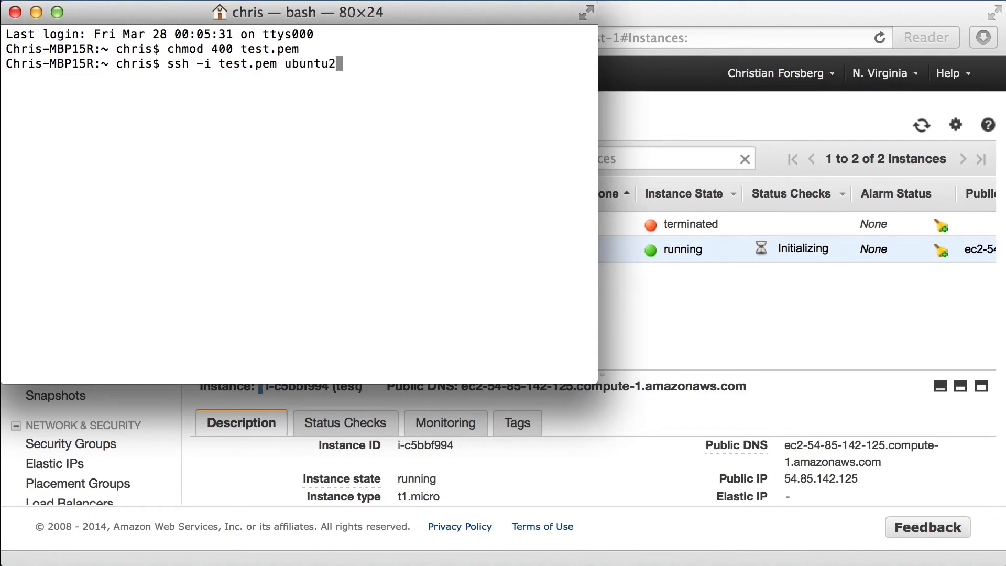
{"action": "key", "text": "BackSpace"}
{"action": "type", "text": "@"}
Switch to the EC2 console in the browser and copy the test instance's public IP address from its description.
{"action": "left_click", "coordinate": [871, 477]}
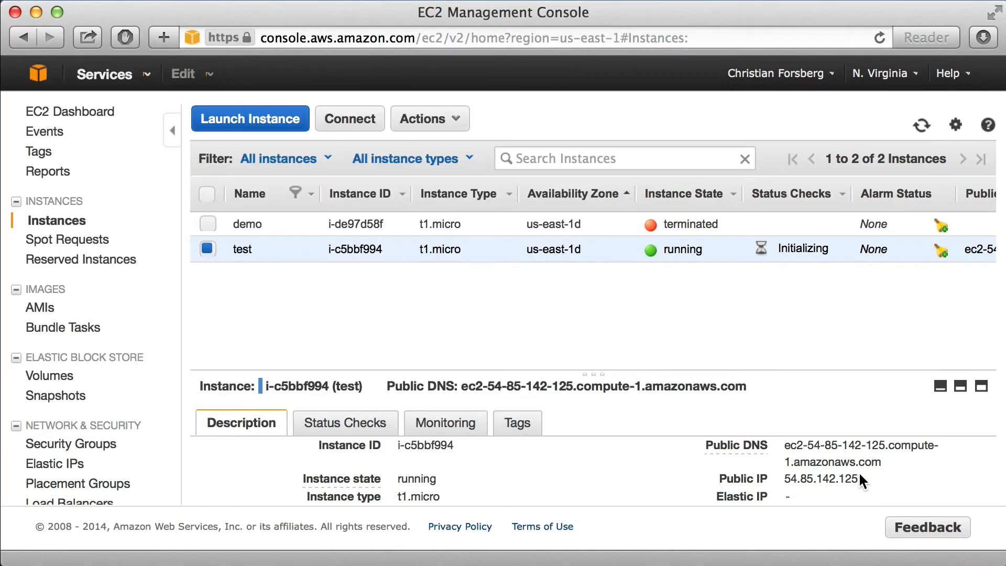
{"action": "triple_click", "coordinate": [828, 477]}
{"action": "left_click", "coordinate": [790, 478]}
{"action": "left_click_drag", "start_coordinate": [789, 479], "coordinate": [856, 474]}
{"action": "key", "text": "super+c"}
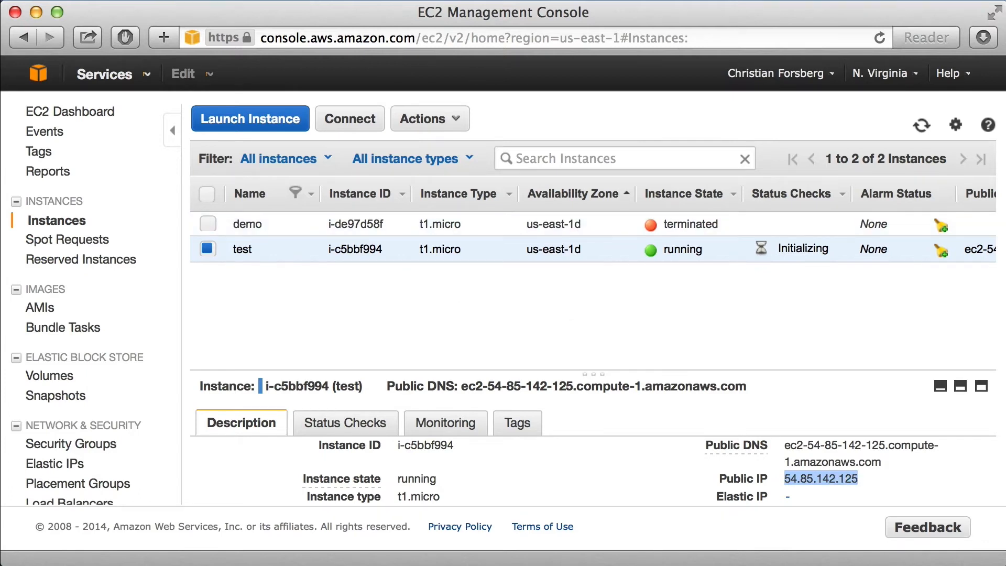
Back in Terminal, complete the ssh command with the copied IP address, connect, and accept the unknown host with "yes".
{"action": "left_click", "coordinate": [509, 565]}
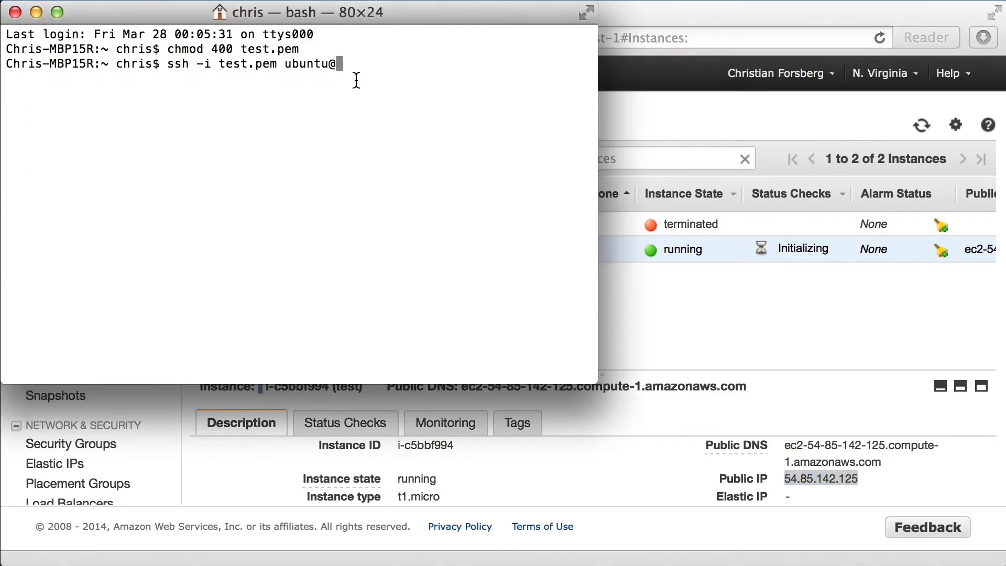
{"action": "key", "text": "super+v"}
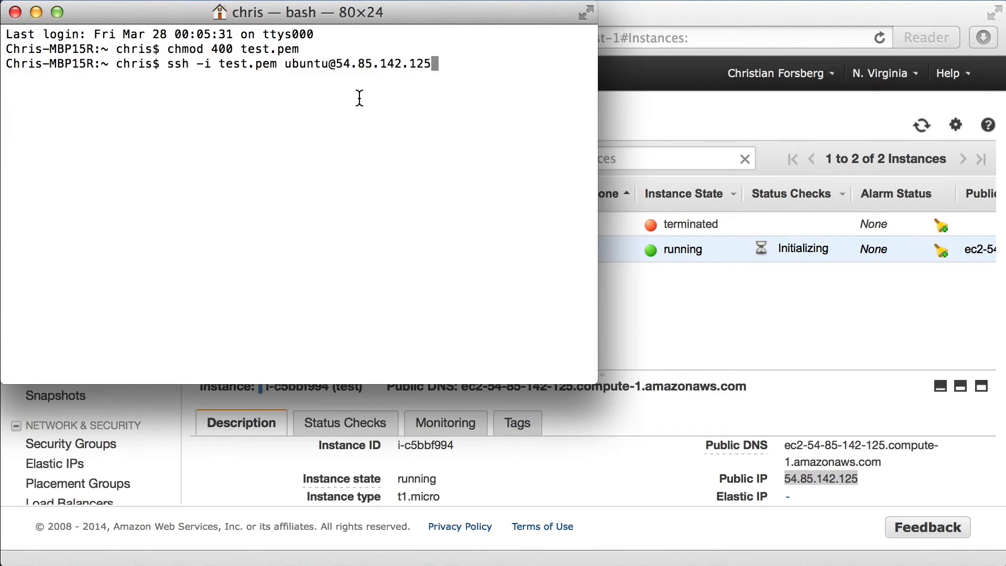
{"action": "key", "text": "Return"}
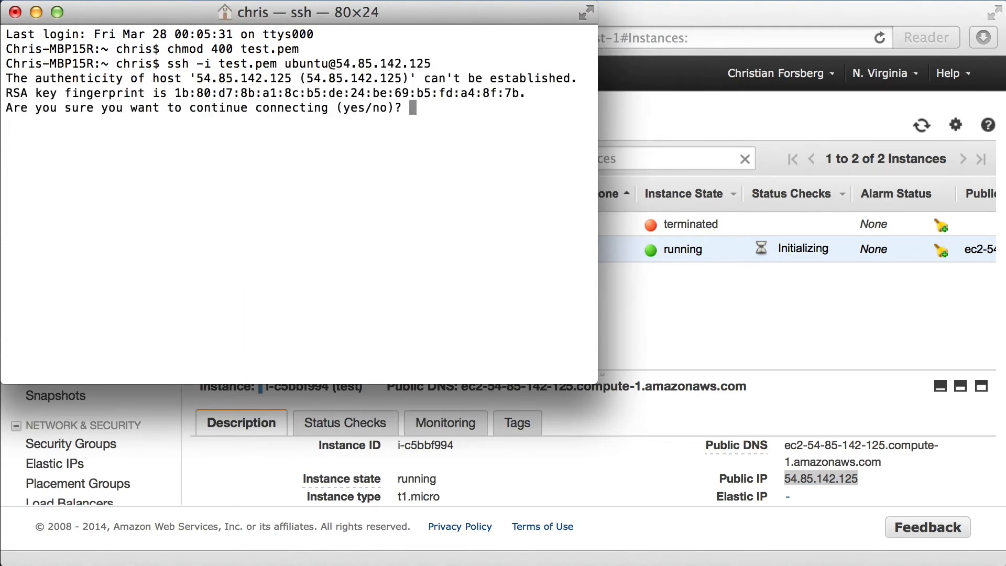
{"action": "type", "text": "yes"}
{"action": "key", "text": "Return"}
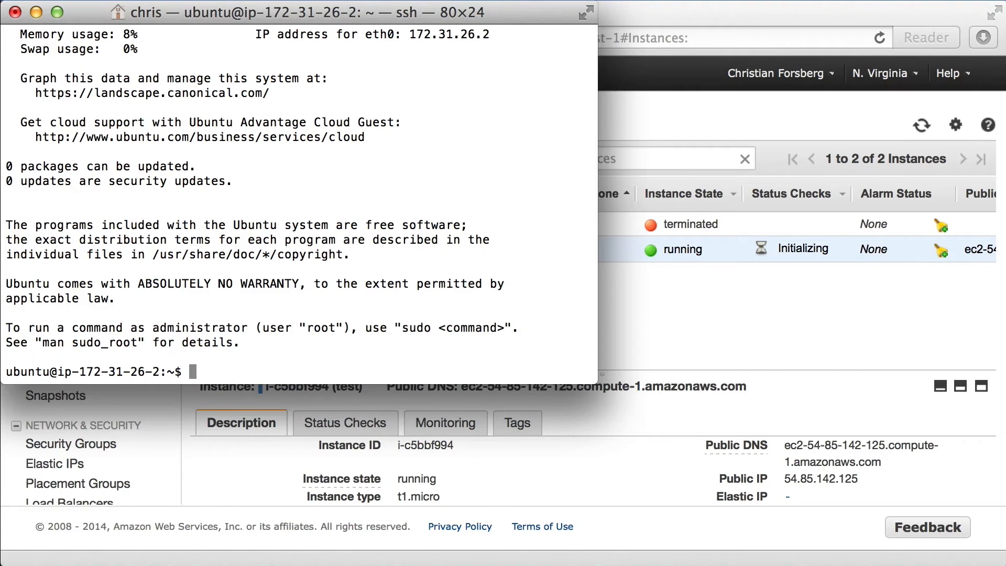
Refresh the server's package lists by running "sudo apt-get update".
{"action": "type", "text": "sudo apt-get update"}
{"action": "key", "text": "Return"}
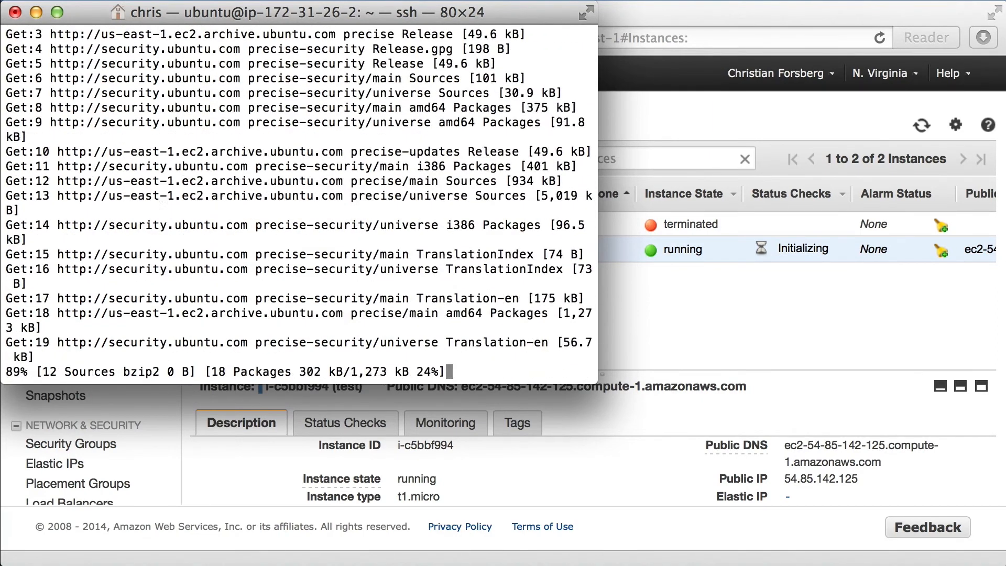
Upgrade the server's installed packages with "sudo apt-get upgrade" and agree to continue.
{"action": "type", "text": "sudo ap"}
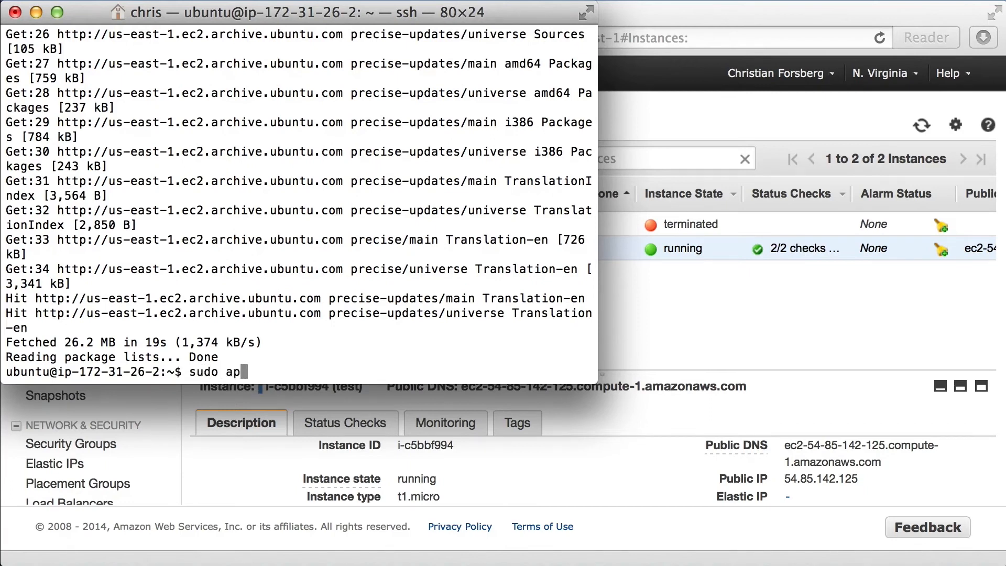
{"action": "type", "text": "t-get upgrade"}
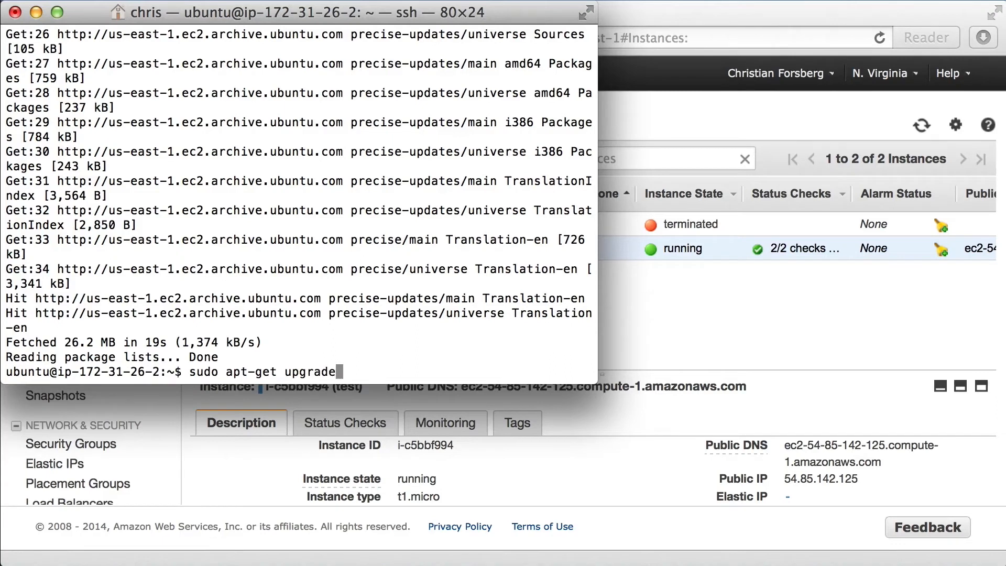
{"action": "key", "text": "Return"}
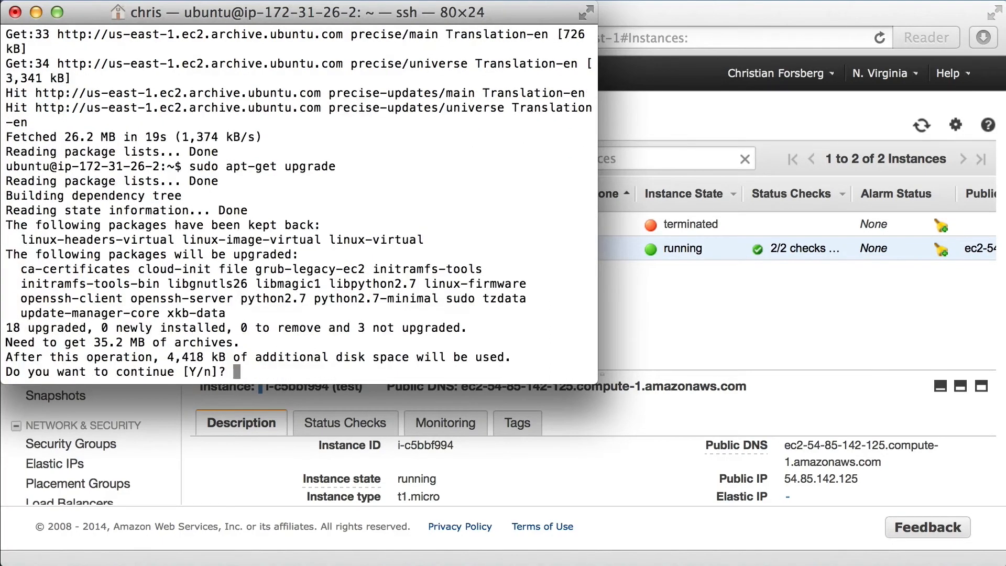
{"action": "key", "text": "Return"}
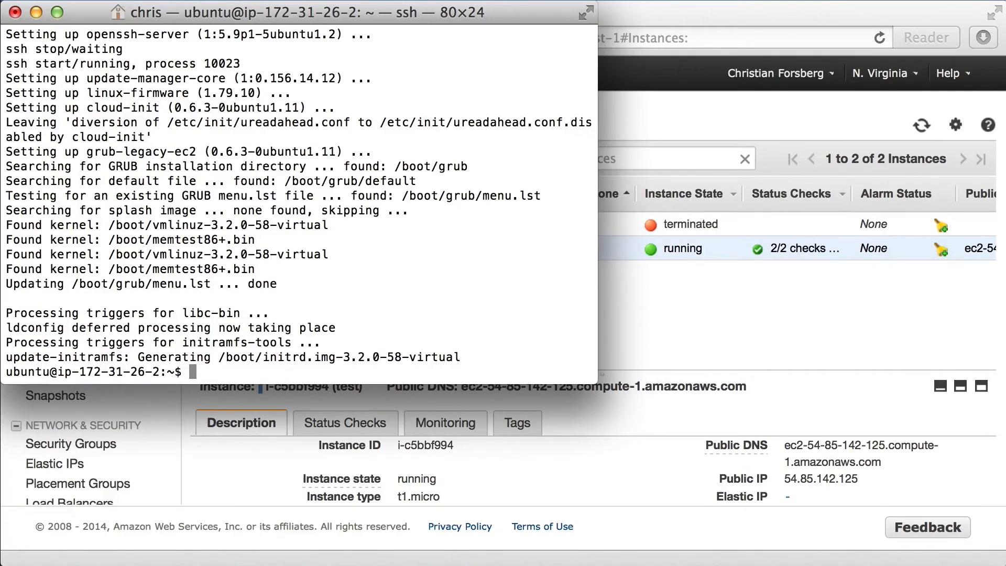
Install the LAMP stack with "sudo apt-get install lamp-server^" and agree to continue.
{"action": "type", "text": "sudo at"}
{"action": "key", "text": "BackSpace"}
{"action": "type", "text": "pt-get install"}
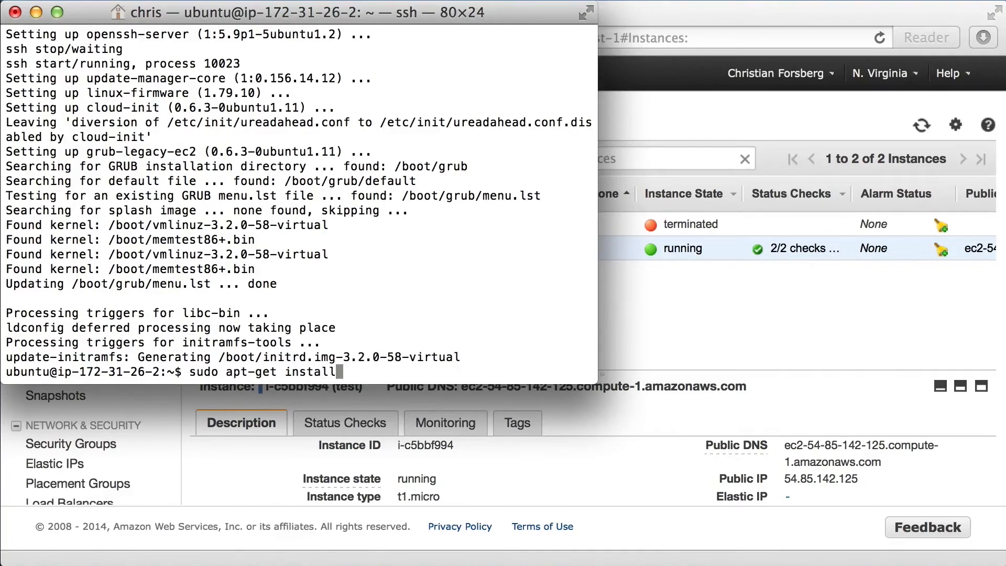
{"action": "type", "text": " lamp-server"}
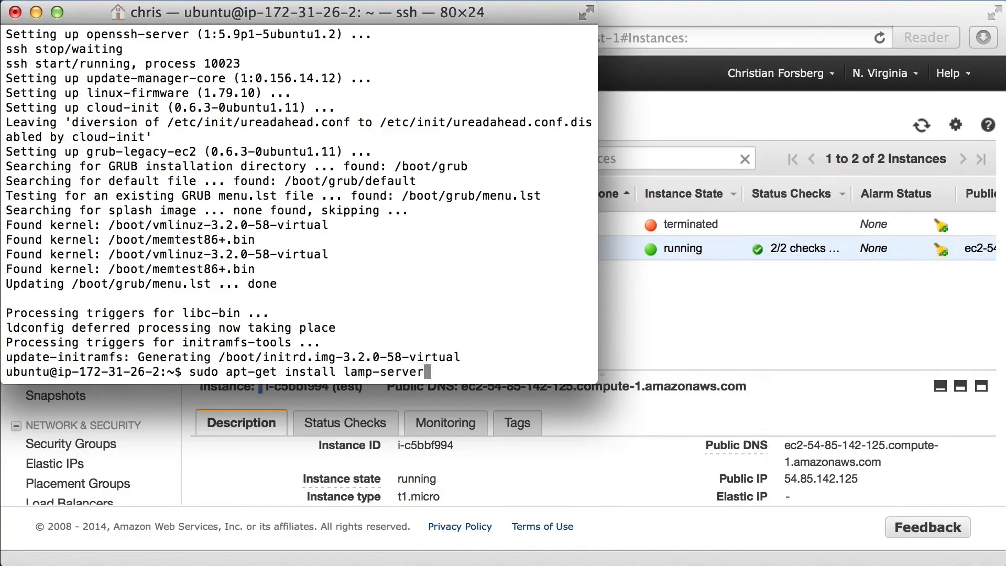
{"action": "type", "text": "~"}
{"action": "key", "text": "BackSpace"}
{"action": "type", "text": "^"}
{"action": "key", "text": "Return"}
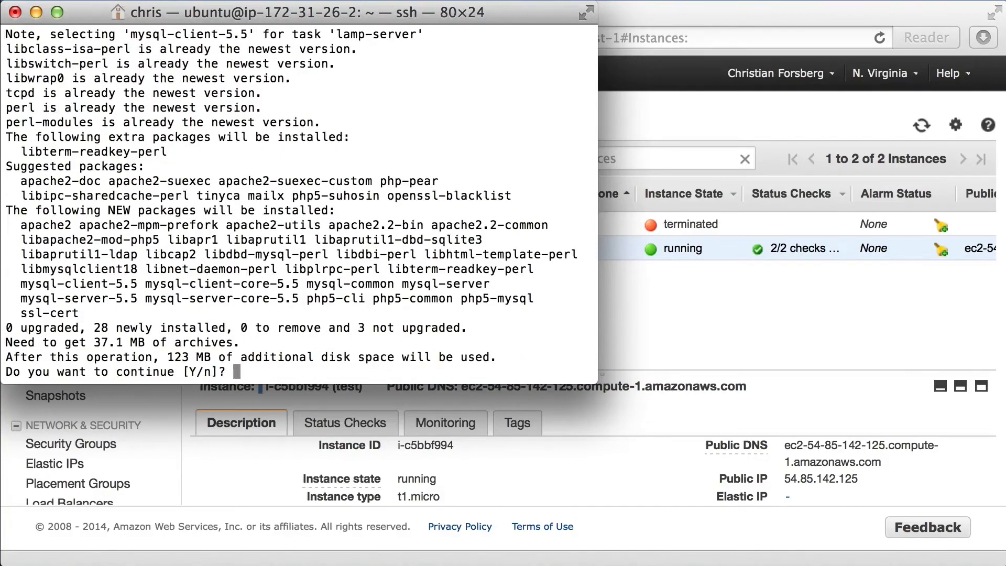
{"action": "key", "text": "Return"}
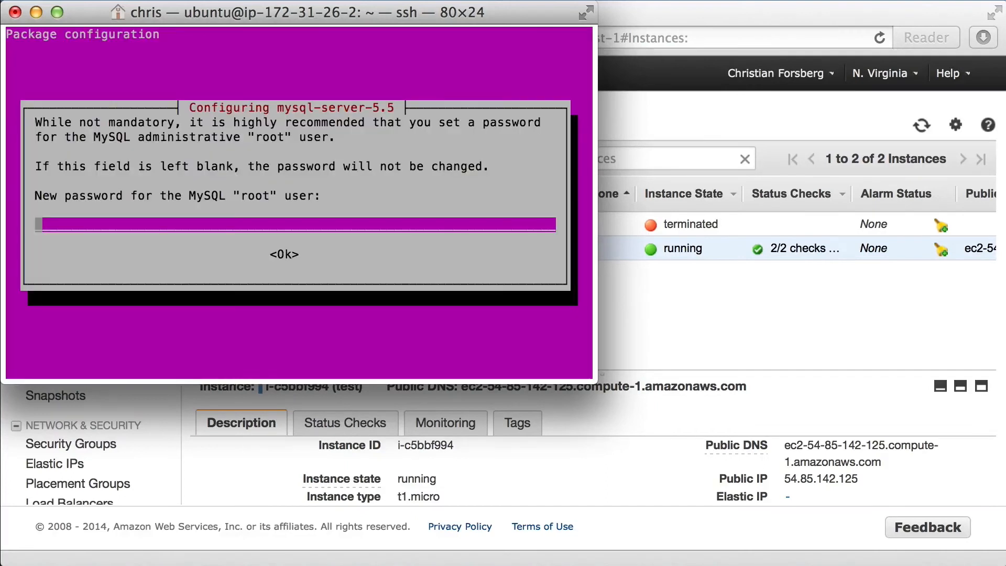
Enter a new password for the MySQL "root" user and repeat it to finish configuring mysql-server-5.5.
{"action": "type", "text": "****"}
{"action": "key", "text": "Return"}
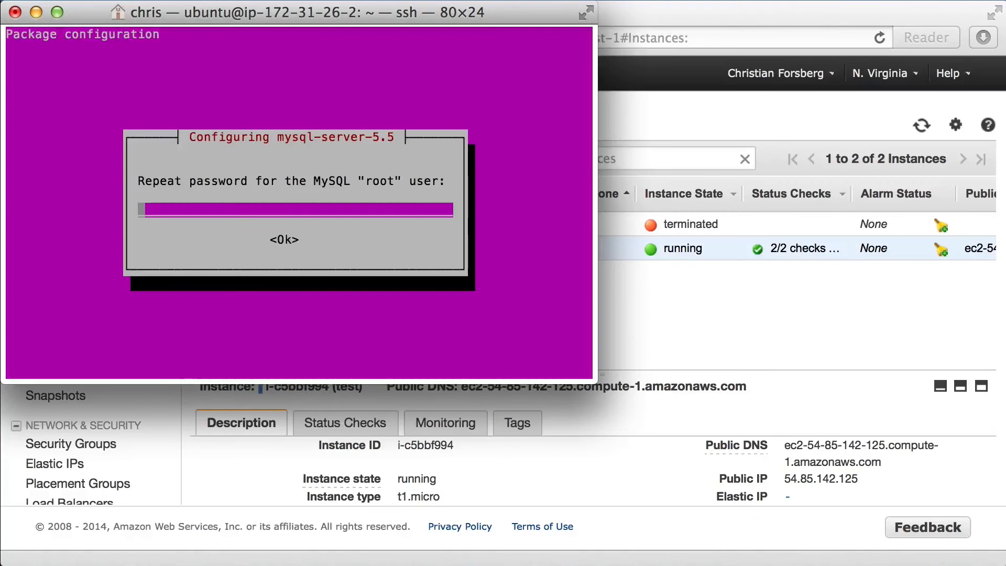
{"action": "type", "text": "****"}
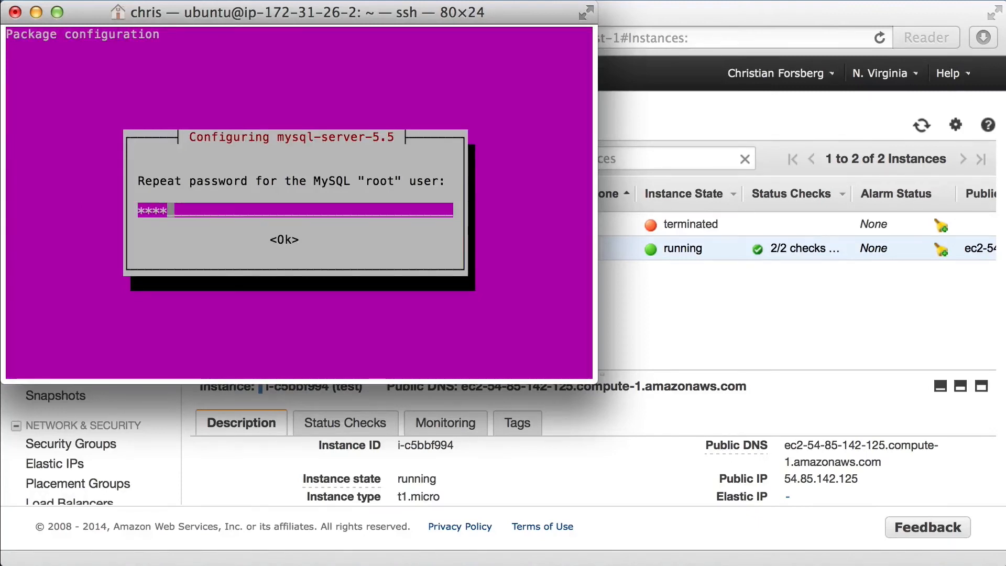
{"action": "key", "text": "Return"}
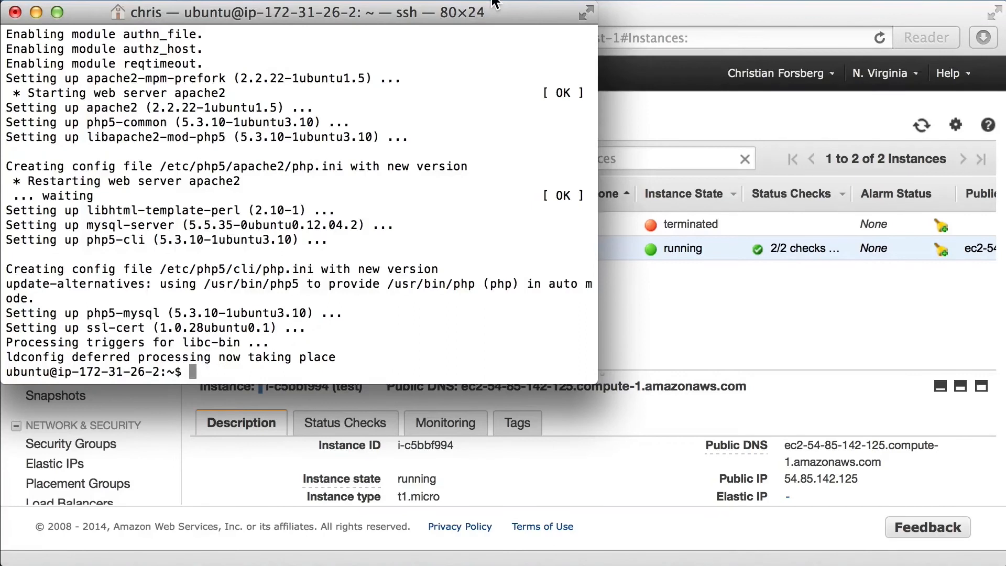
{"action": "left_click", "coordinate": [862, 24]}
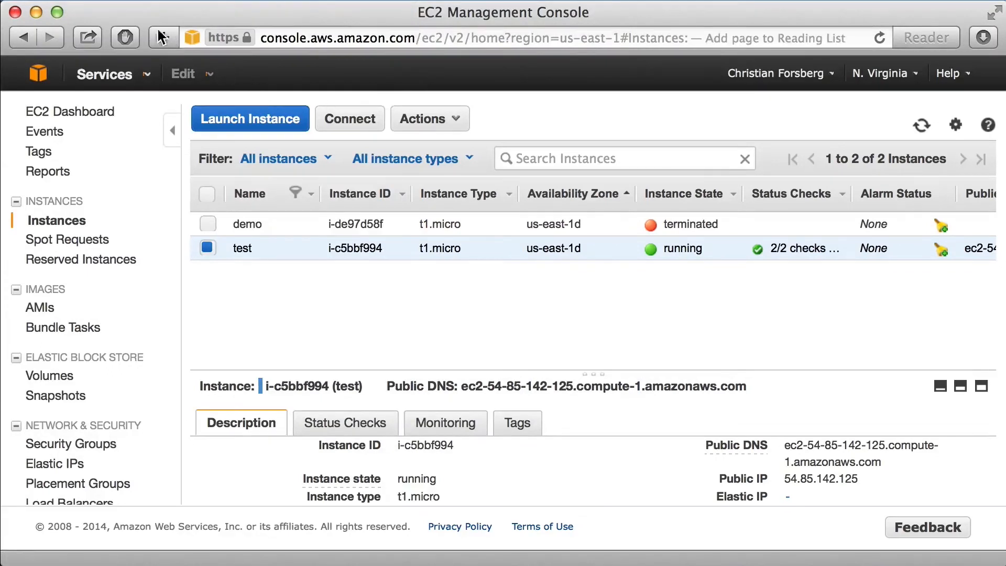
{"action": "left_click", "coordinate": [137, 4]}
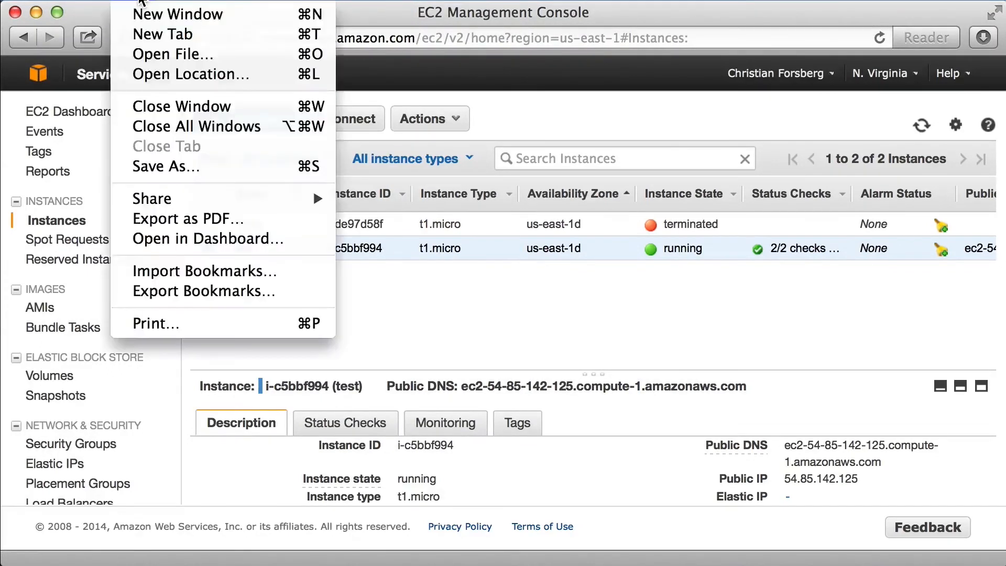
{"action": "left_click", "coordinate": [157, 35]}
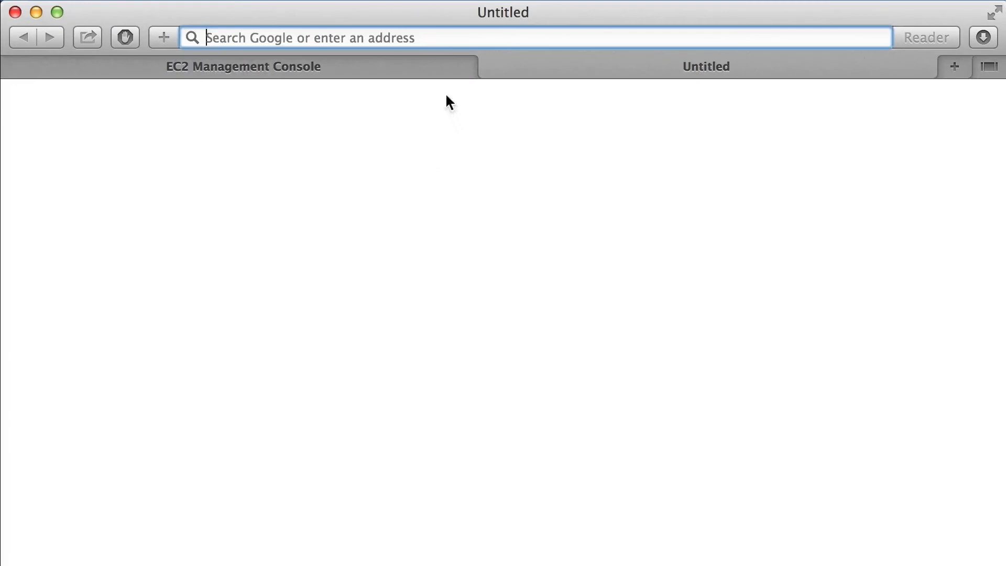
{"action": "type", "text": "http://"}
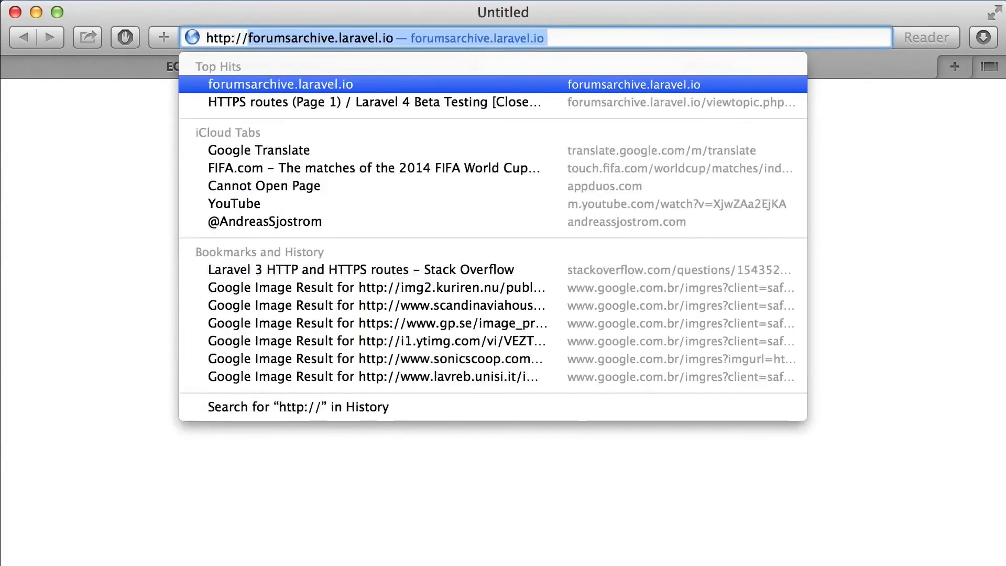
{"action": "type", "text": "54.85.142.125"}
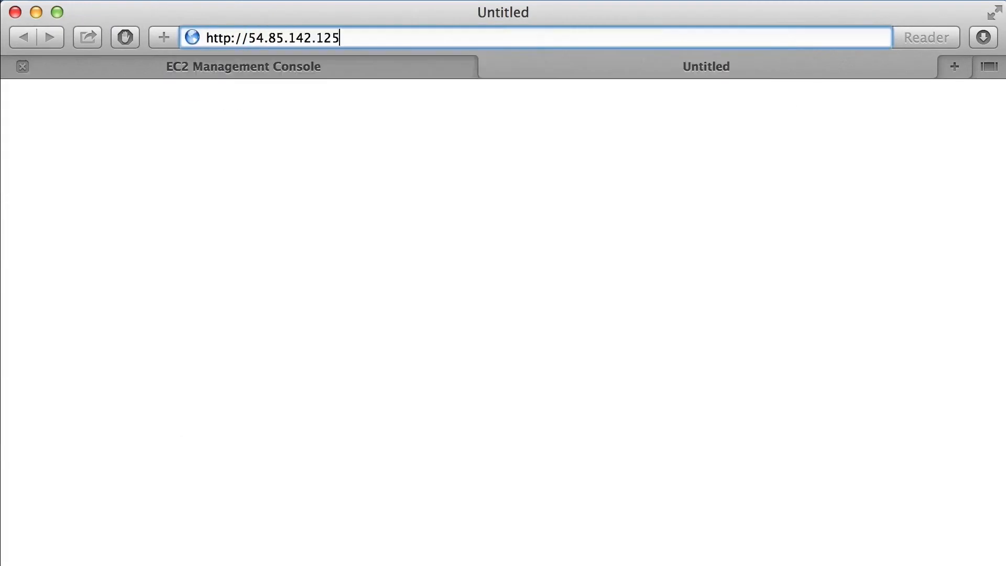
{"action": "key", "text": "Return"}
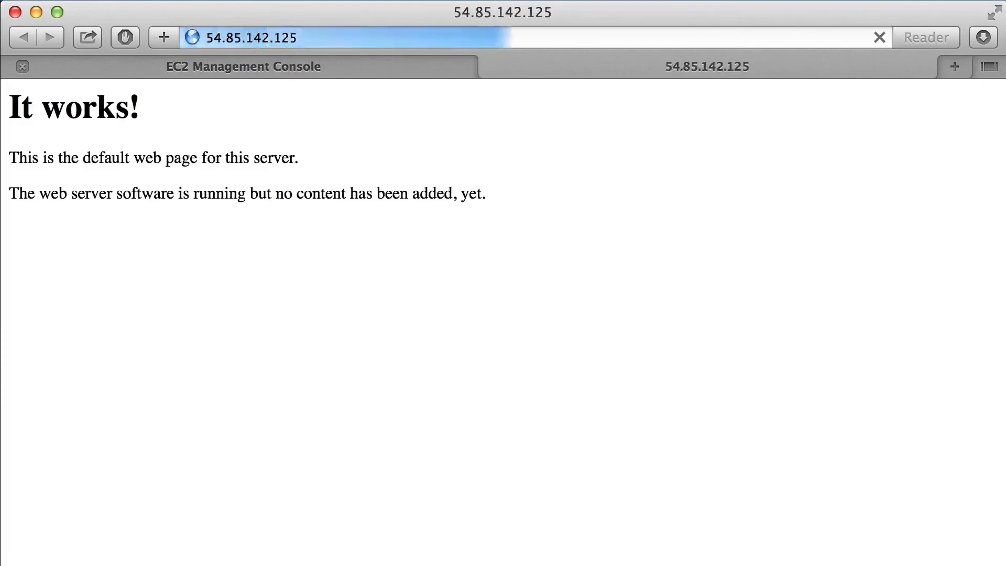
Return to the EC2 console tab, switch to Terminal and make ubuntu the owner of the web folder with "sudo chown ubuntu /var/www -R".
{"action": "left_click", "coordinate": [354, 61]}
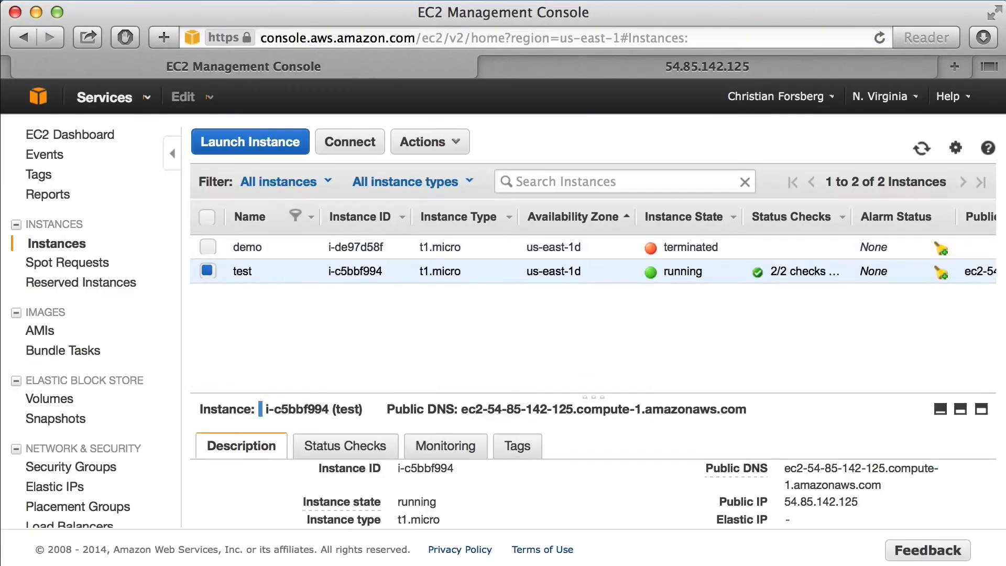
{"action": "key", "text": "super+Tab"}
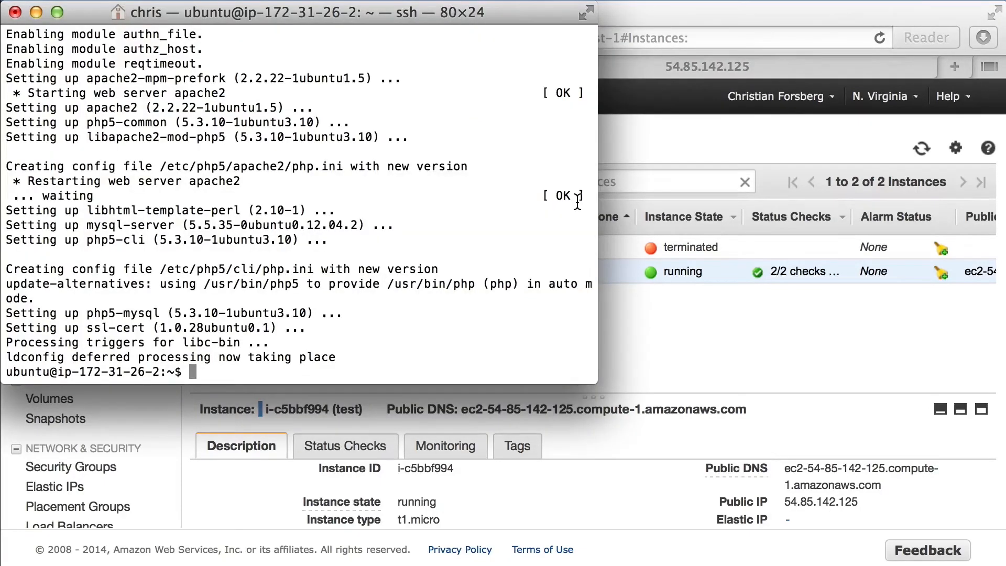
{"action": "type", "text": "sudo chown ubuntu"}
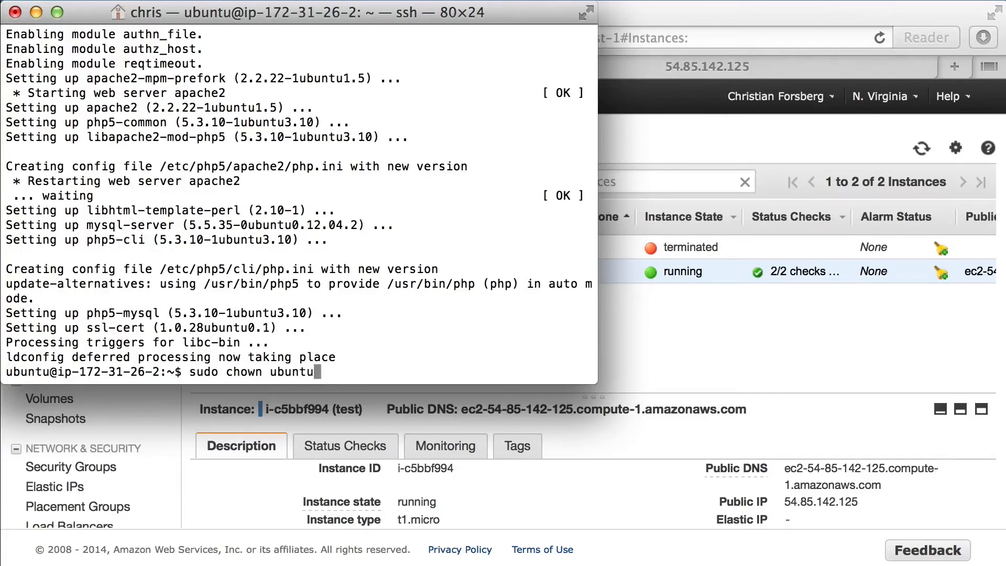
{"action": "type", "text": " /var/wiww"}
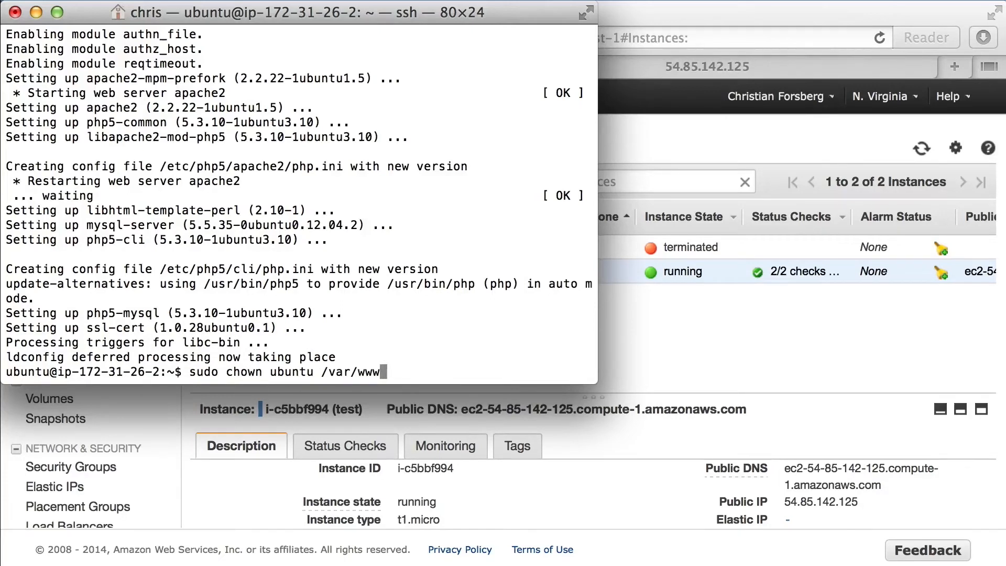
{"action": "type", "text": " -R"}
{"action": "key", "text": "BackSpace"}
{"action": "key", "text": "BackSpace"}
{"action": "type", "text": "-R"}
{"action": "key", "text": "Return"}
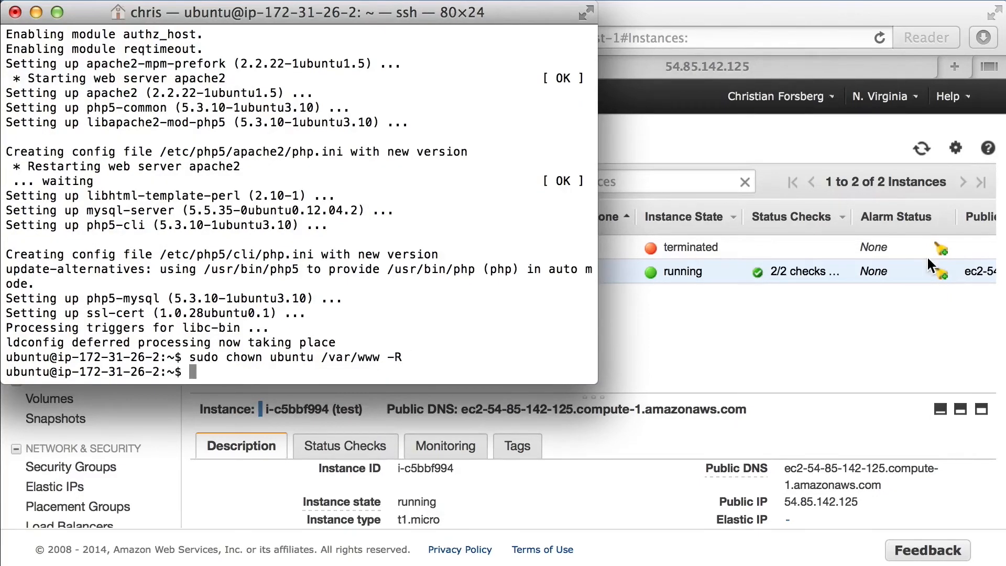
{"action": "type", "text": "cd /var/www"}
{"action": "key", "text": "Return"}
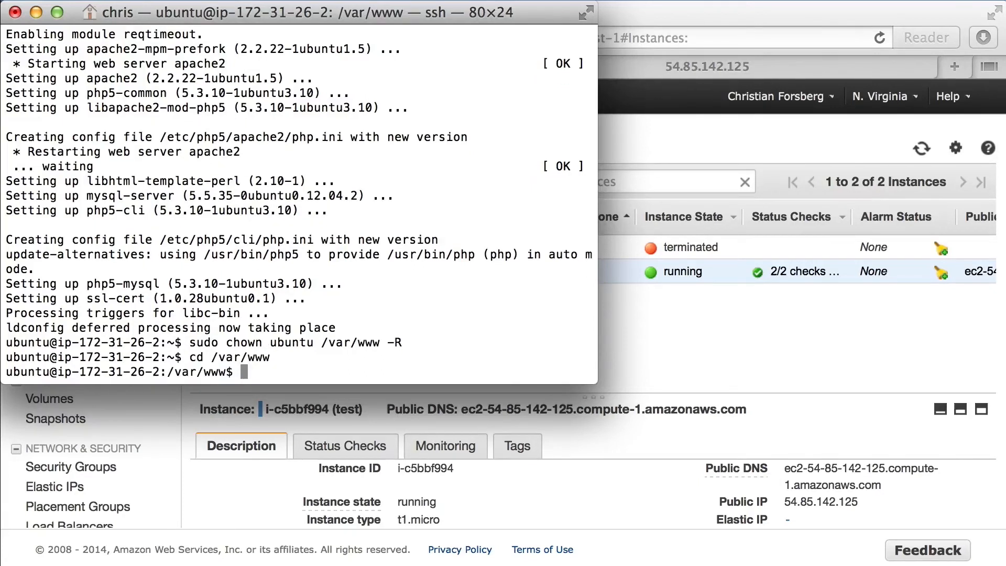
Create a PHP test page by running: echo "<?php phpinfo(); ?>" >info.php.
{"action": "type", "text": "echo \"<?php phpinfo();"}
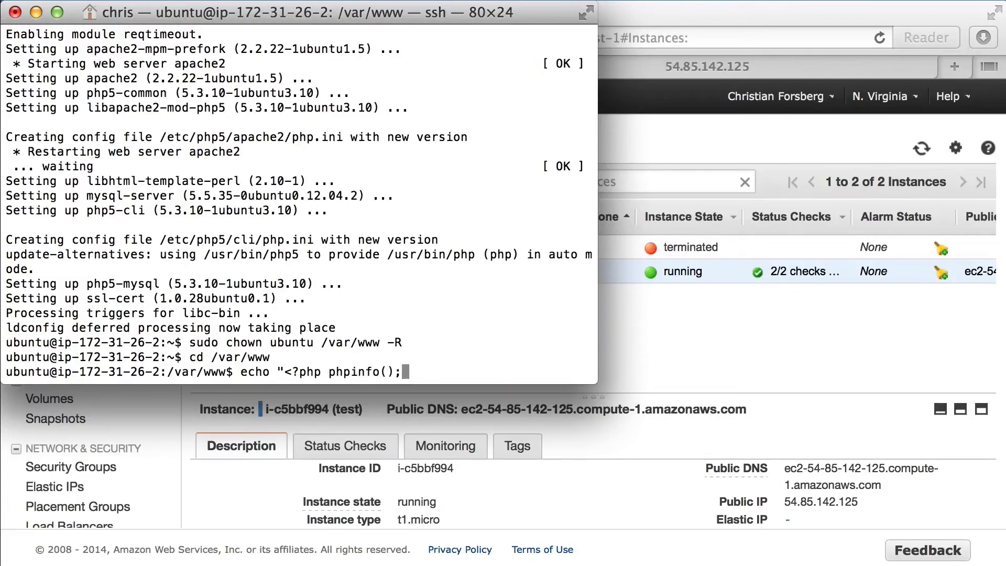
{"action": "type", "text": " ?>"}
{"action": "type", "text": "\" >info.php"}
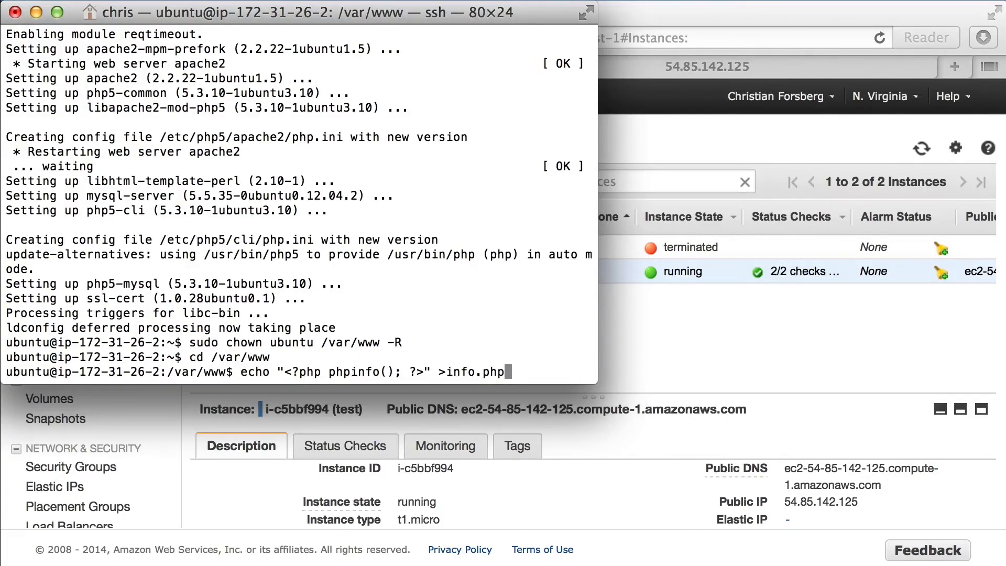
{"action": "key", "text": "Return"}
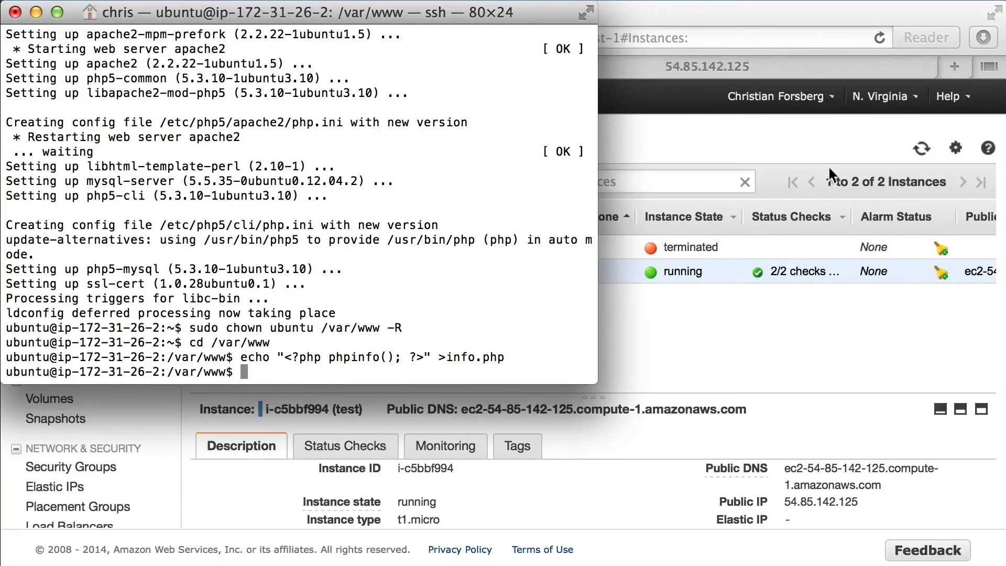
Switch to the server's browser tab, load 54.85.142.125/info and look through the PHP information page.
{"action": "left_click", "coordinate": [837, 67]}
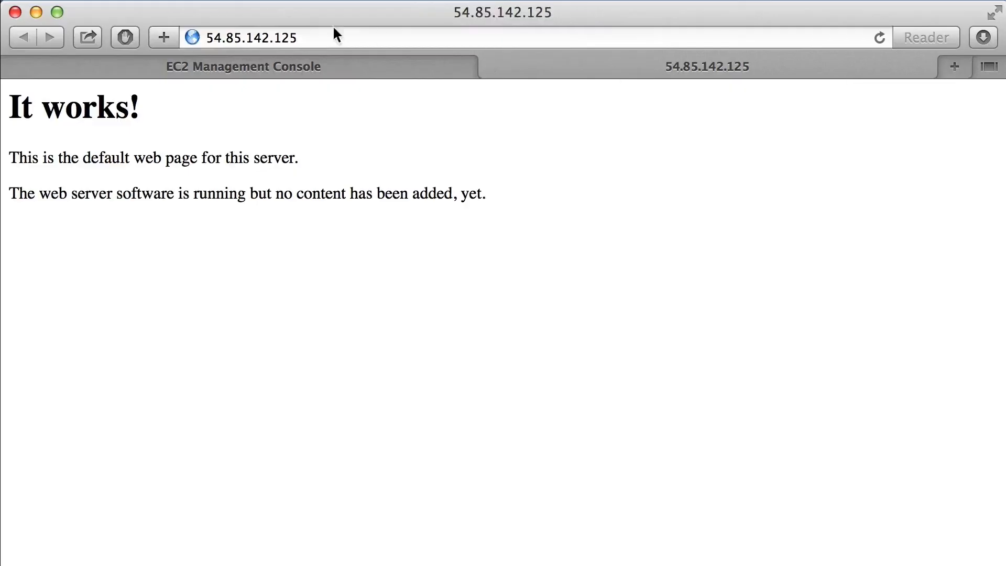
{"action": "left_click", "coordinate": [356, 36]}
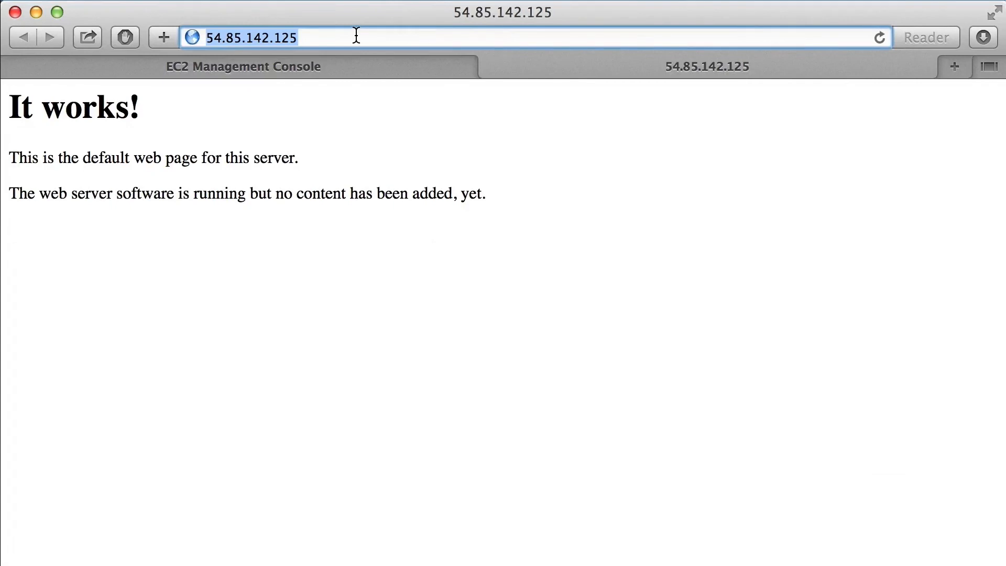
{"action": "left_click", "coordinate": [356, 35]}
{"action": "type", "text": "/info"}
{"action": "key", "text": "Return"}
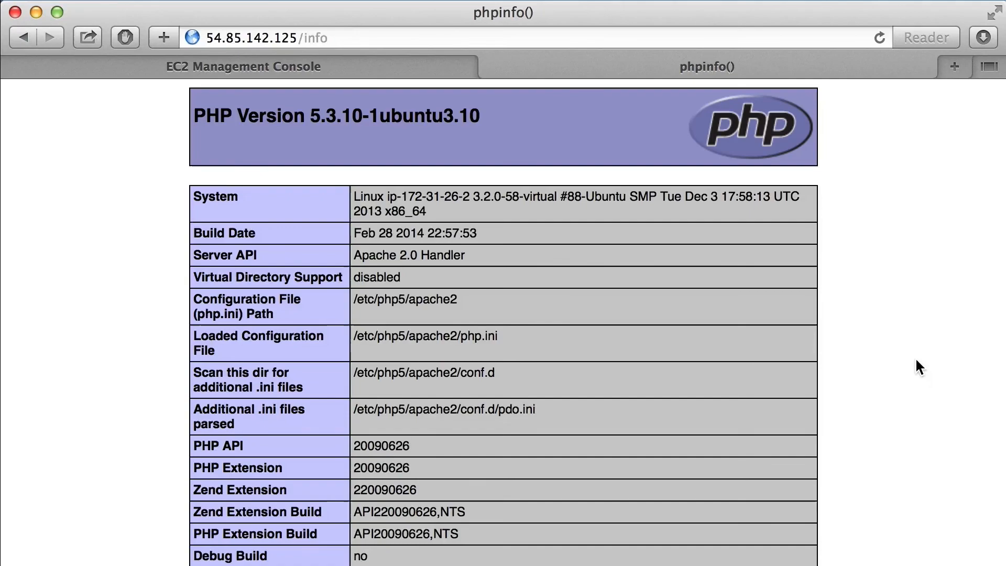
{"action": "scroll", "coordinate": [916, 360], "scroll_direction": "down", "scroll_amount": 3}
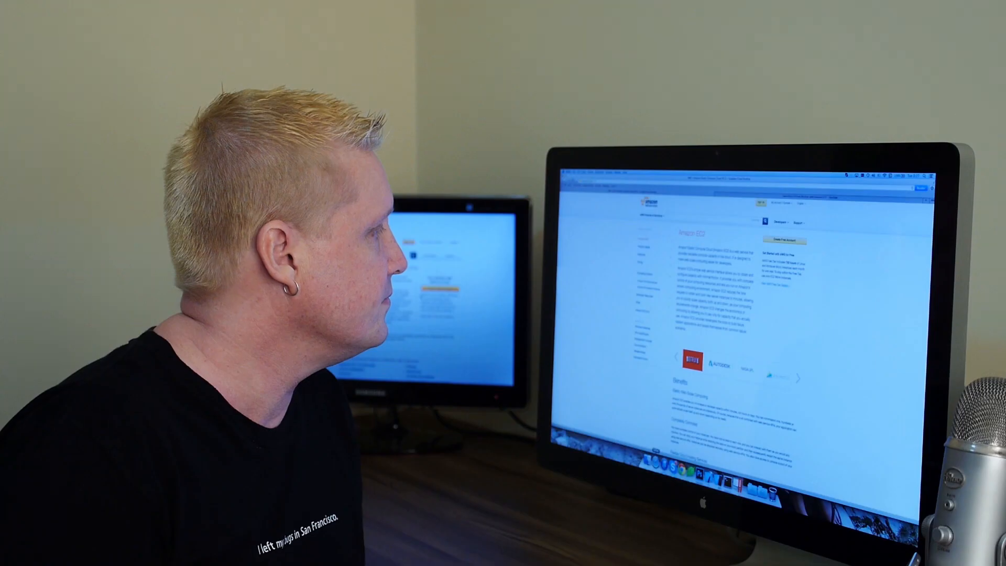